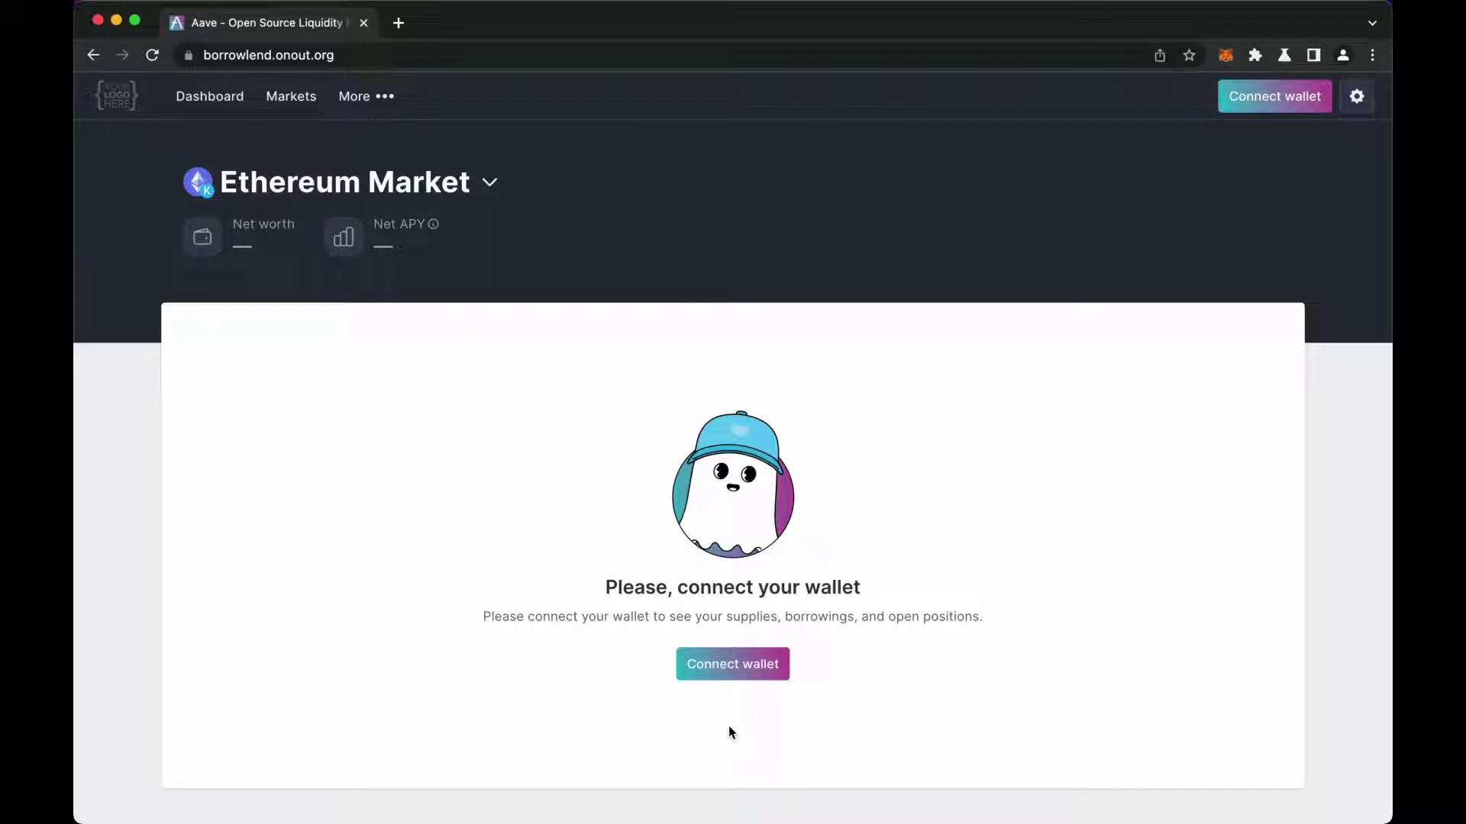
Connect the browser wallet to Aave and unlock MetaMask with the account password.
{"action": "left_click", "coordinate": [732, 673]}
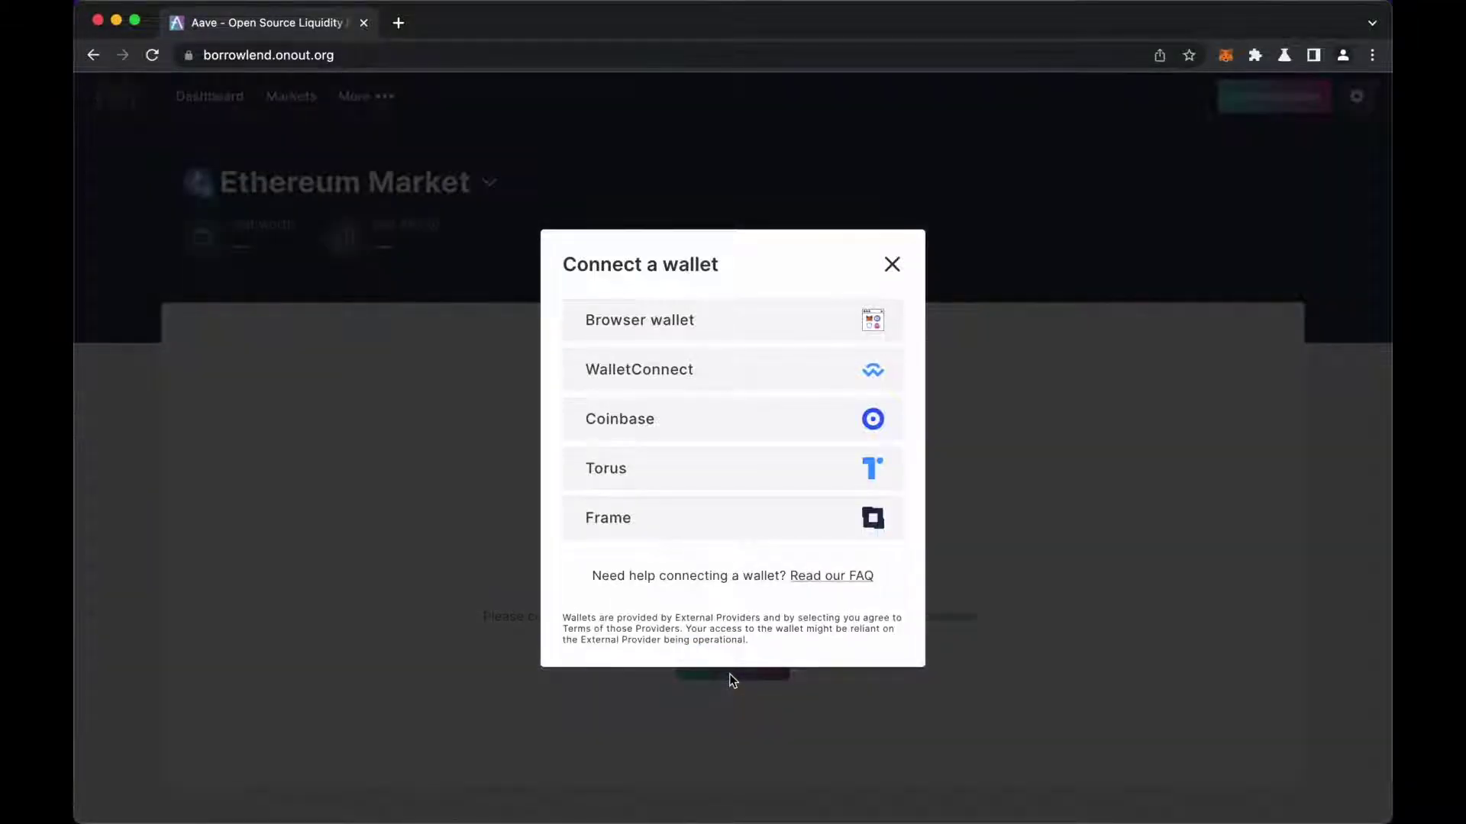
{"action": "left_click", "coordinate": [736, 324]}
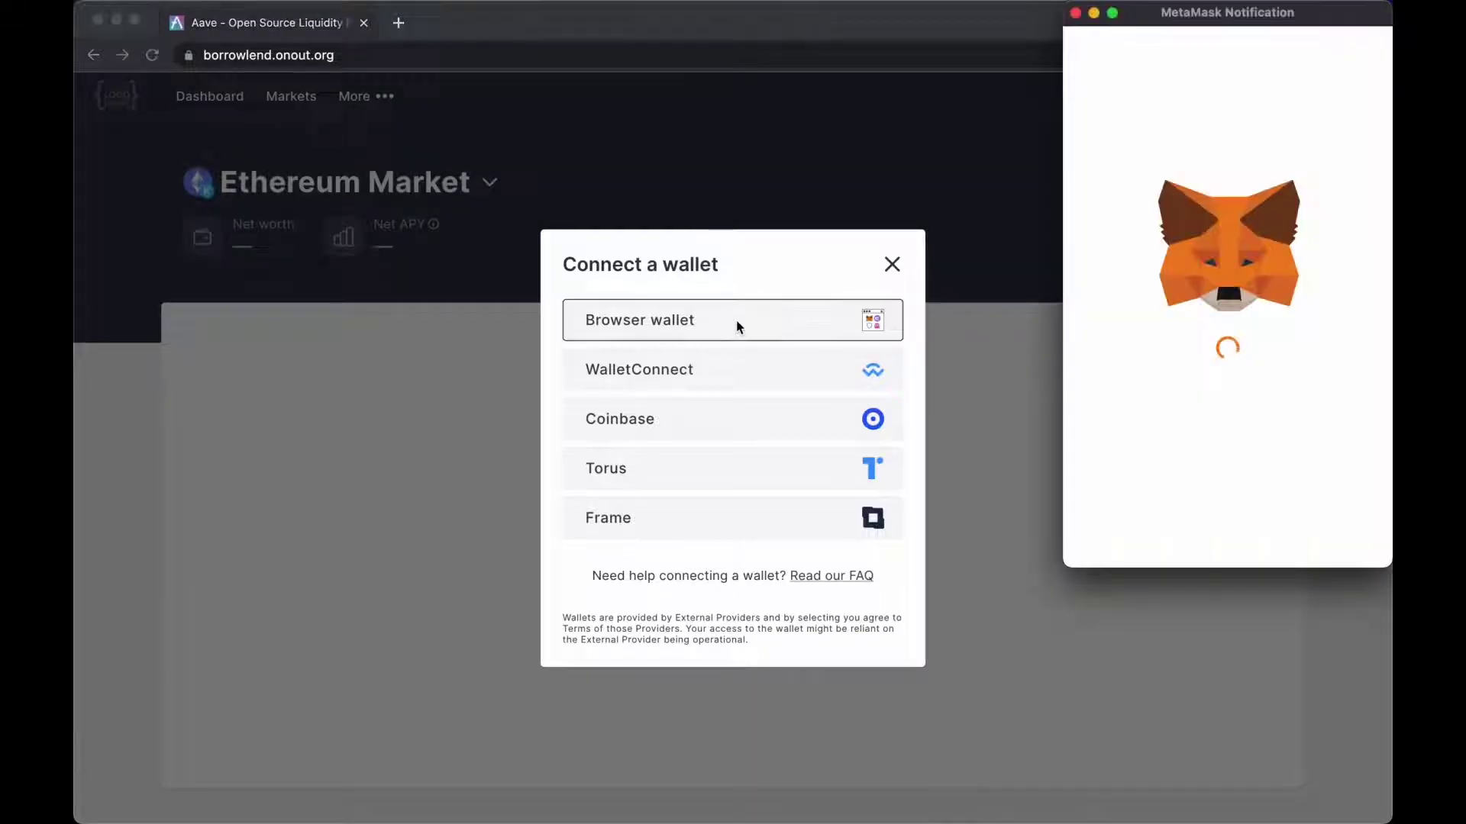
{"action": "type", "text": "••••••"}
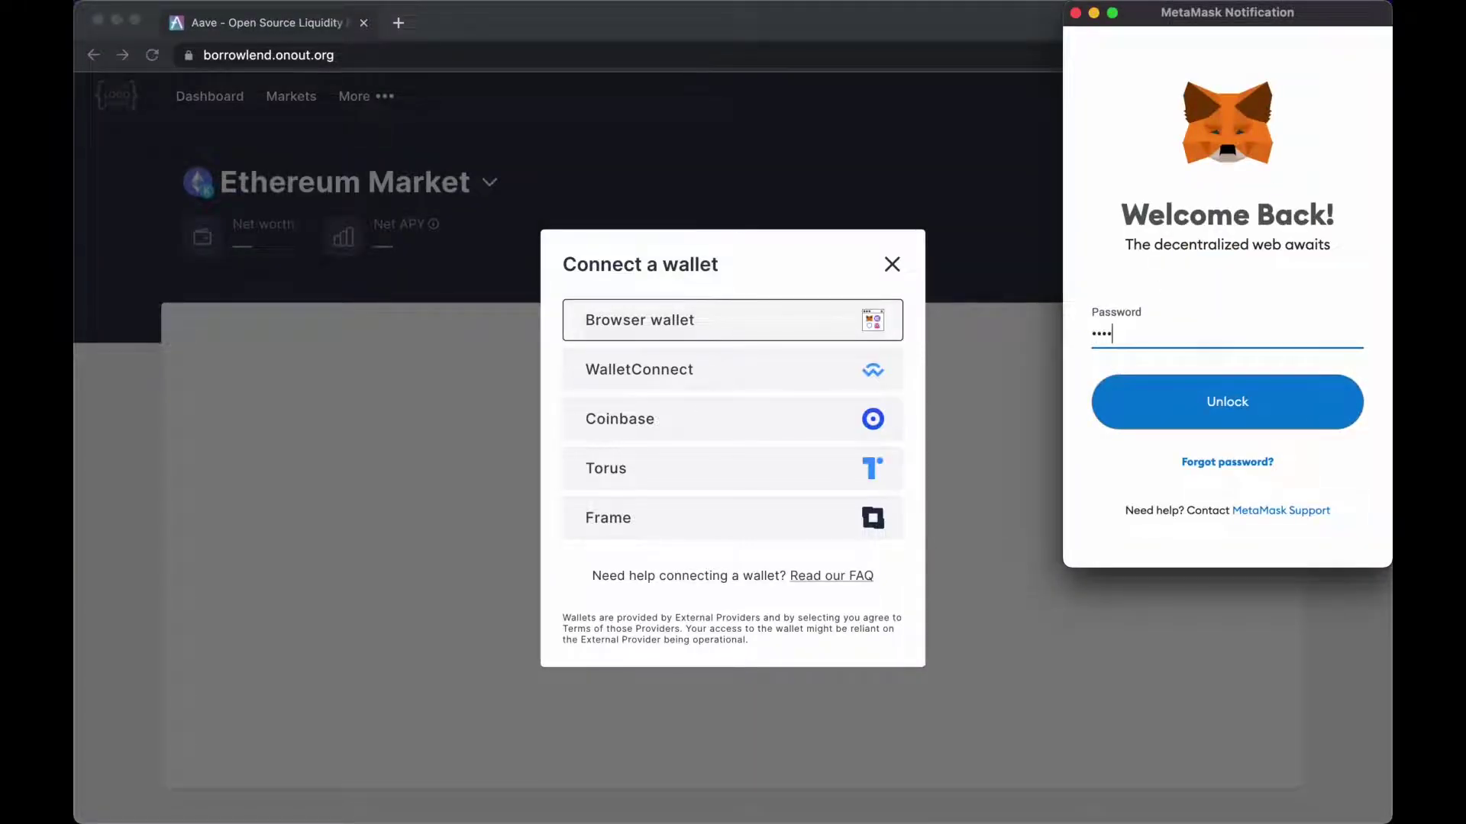
{"action": "type", "text": "••"}
{"action": "key", "text": "Return"}
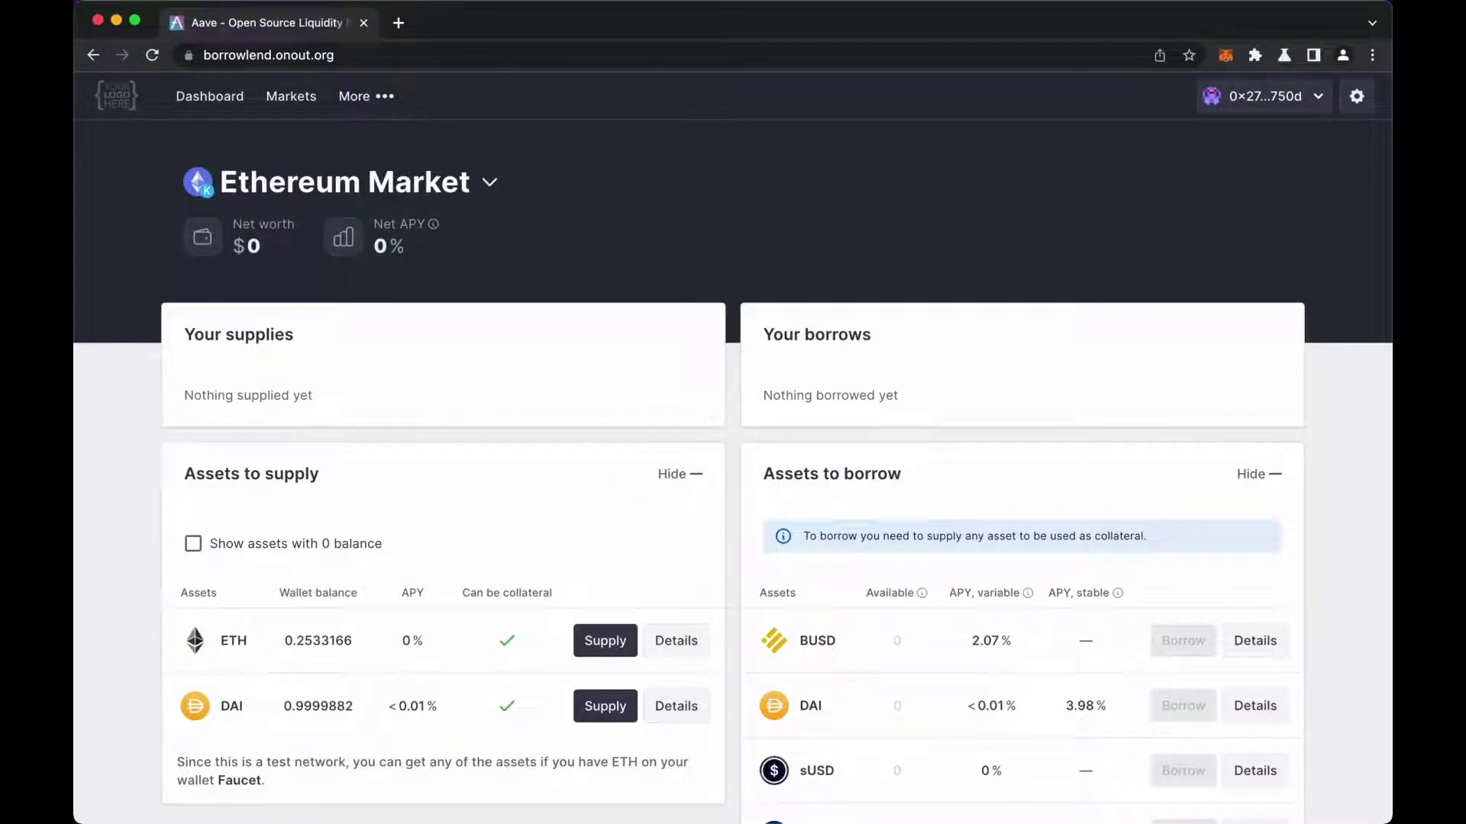
{"action": "mouse_move", "coordinate": [349, 640]}
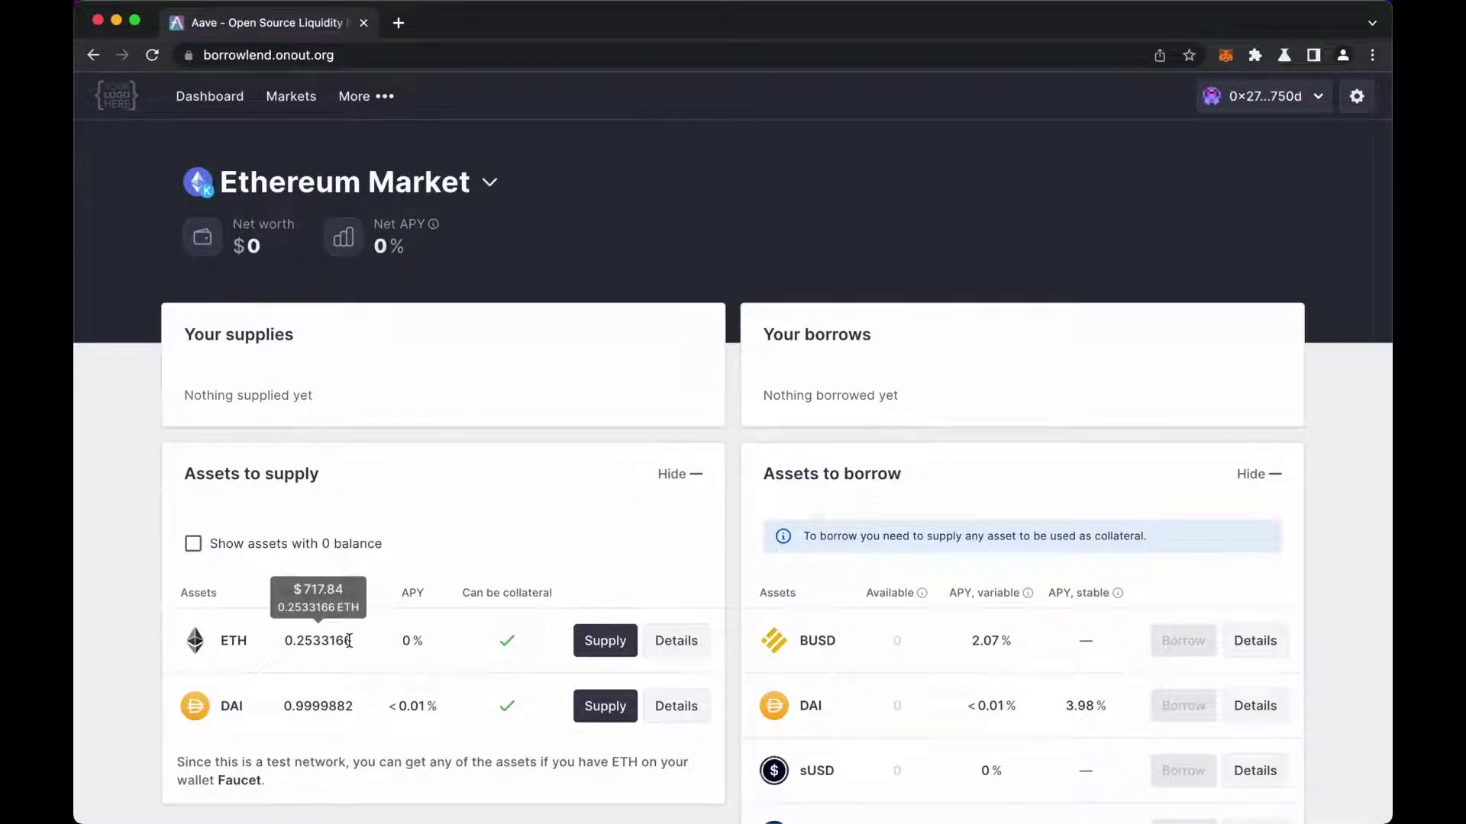
{"action": "mouse_move", "coordinate": [348, 708]}
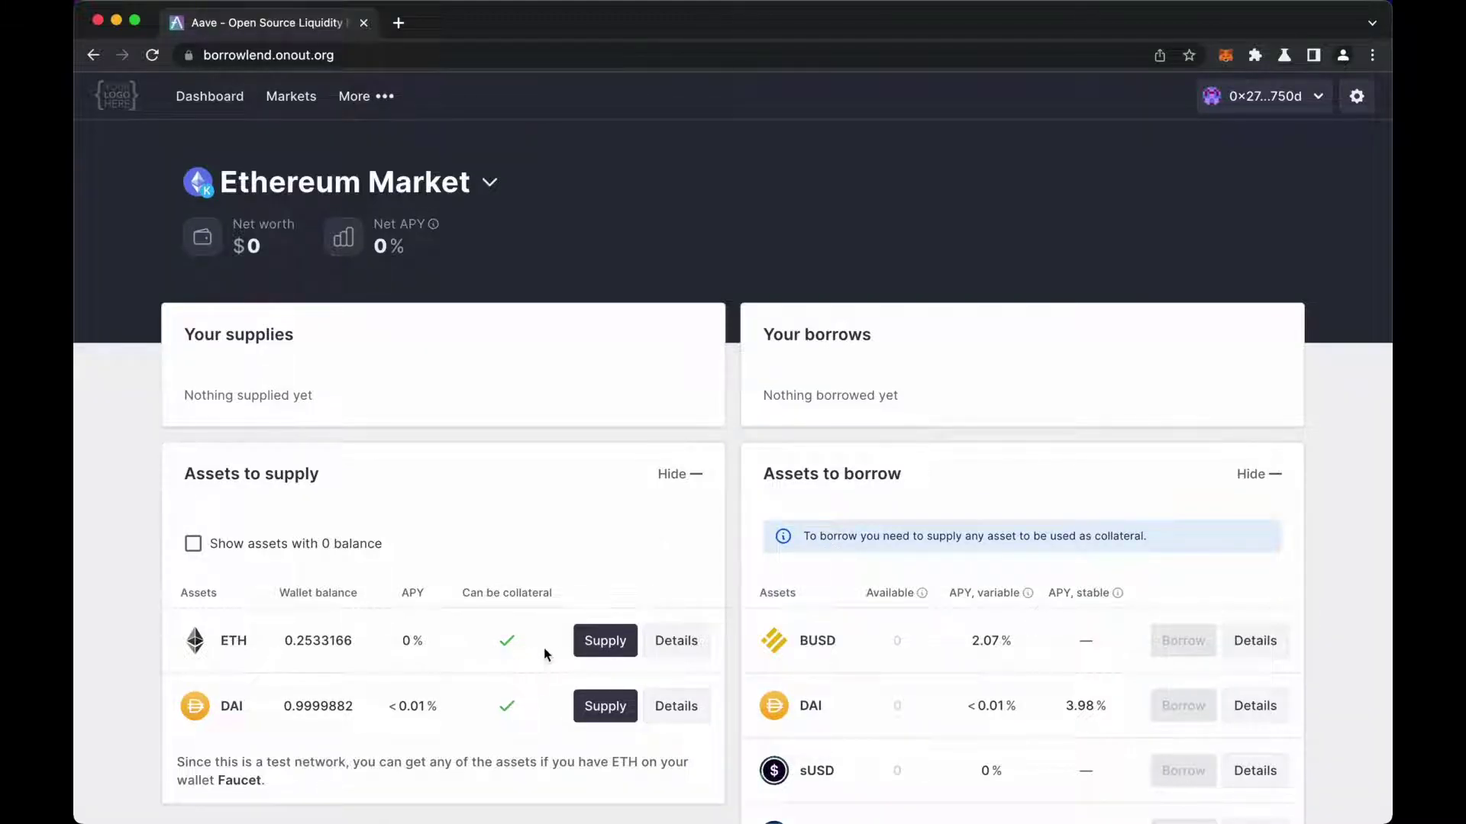
Supply 0.2 ETH as collateral, approve it in MetaMask, and import the aWETH token.
{"action": "left_click", "coordinate": [605, 641]}
{"action": "type", "text": "0.2"}
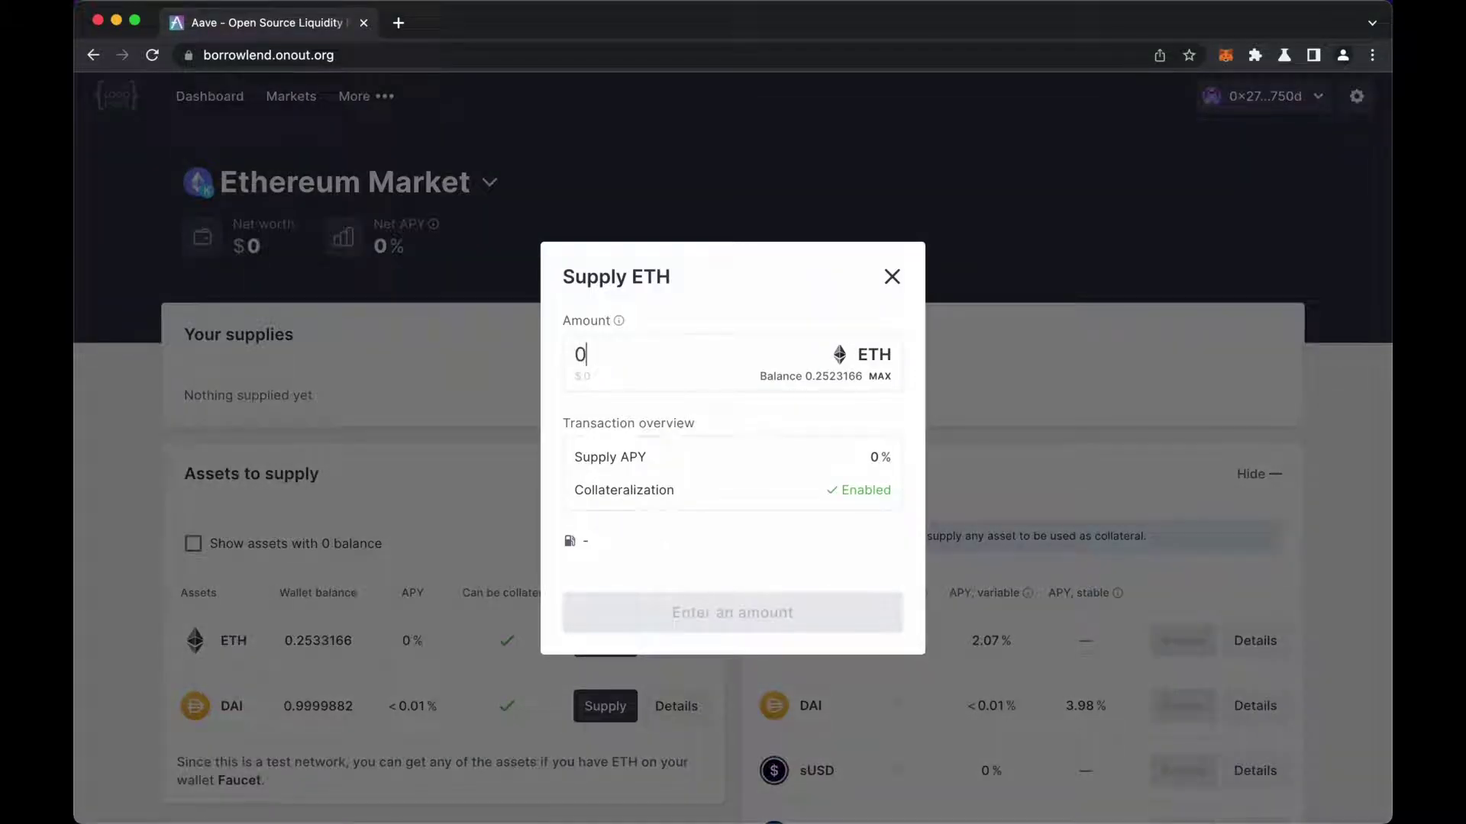
{"action": "left_click", "coordinate": [724, 604]}
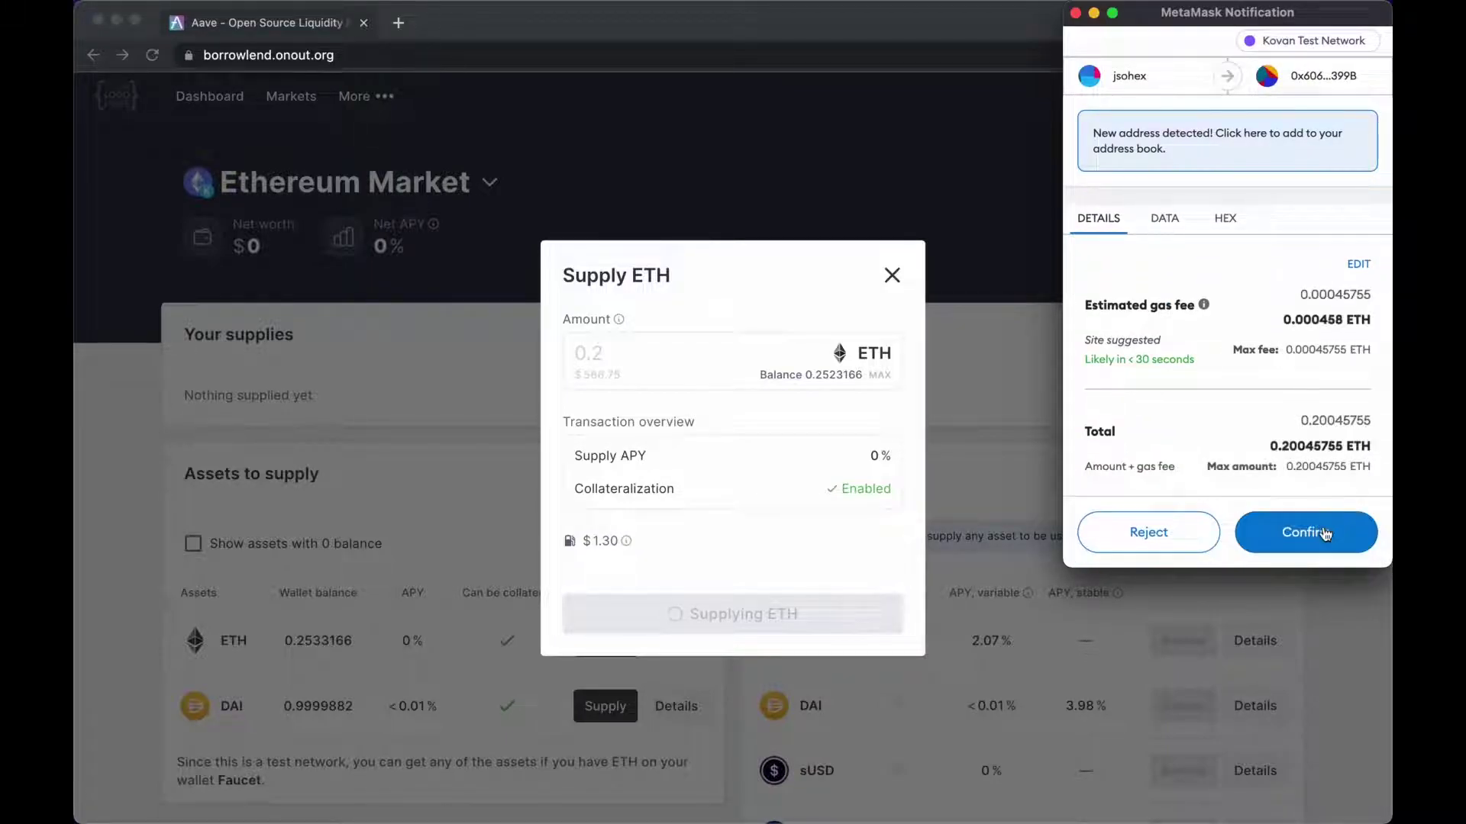
{"action": "left_click", "coordinate": [1325, 534]}
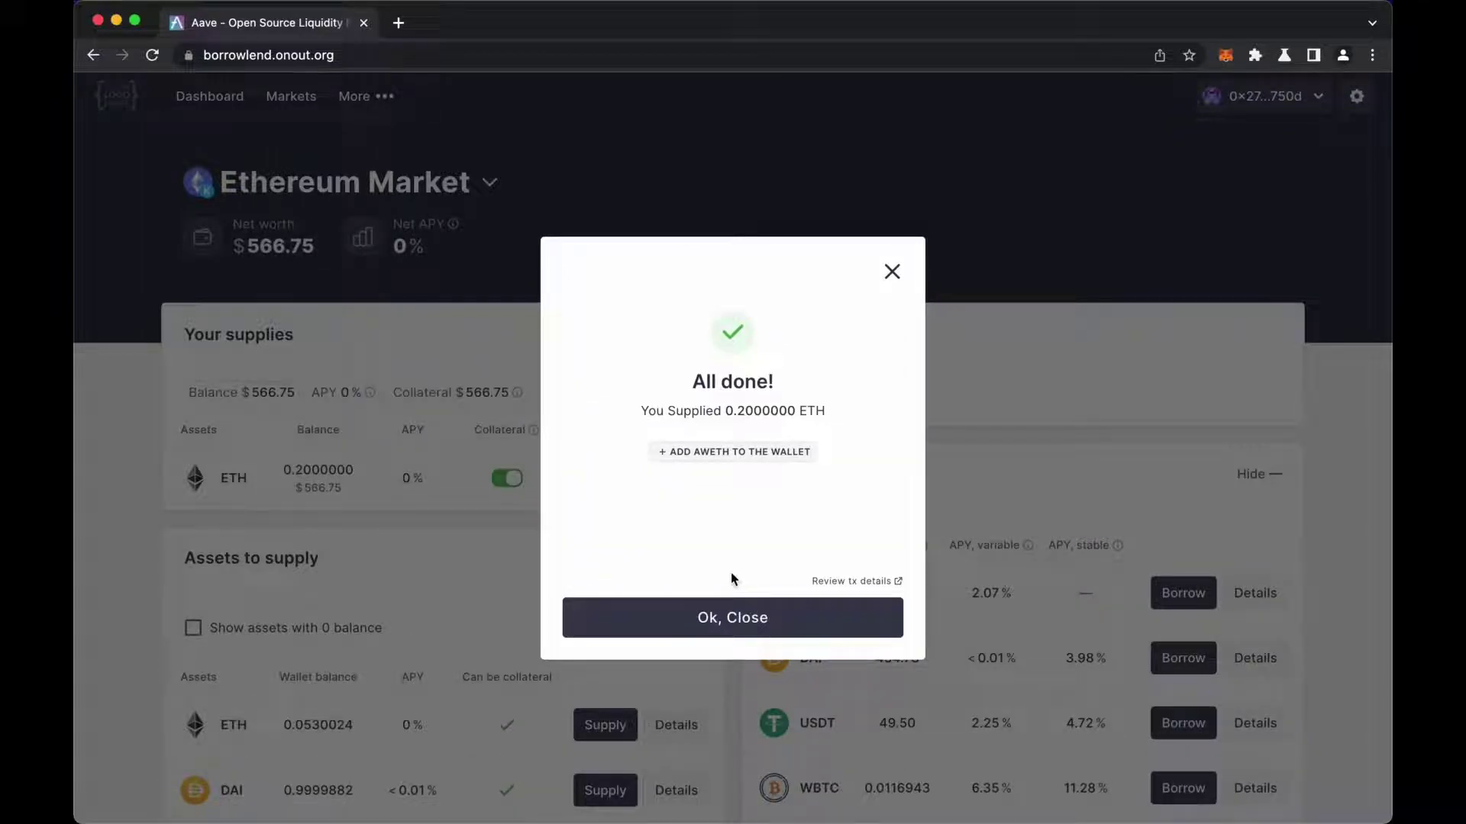
{"action": "left_click", "coordinate": [731, 454]}
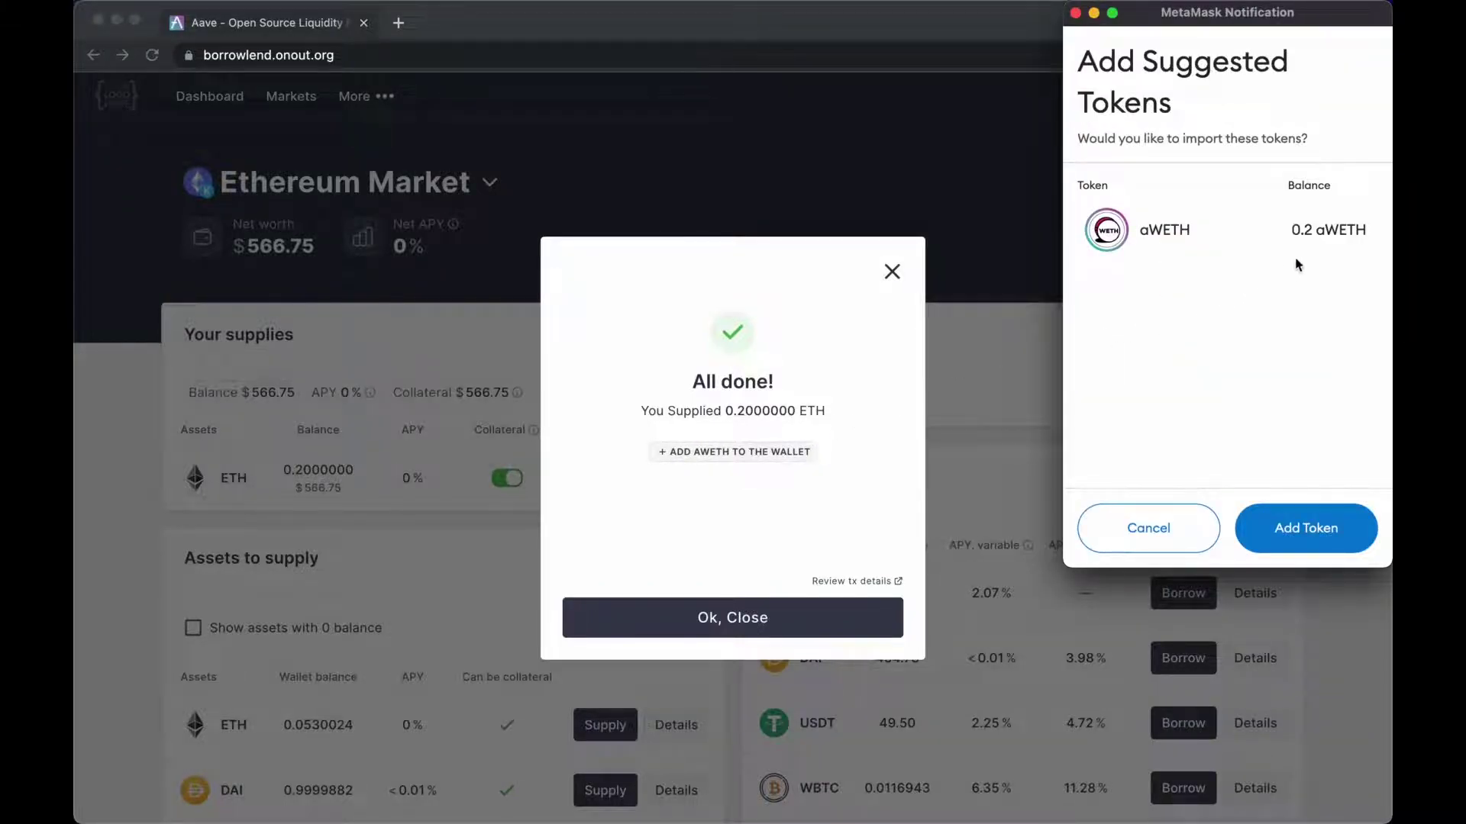
{"action": "left_click", "coordinate": [1285, 528]}
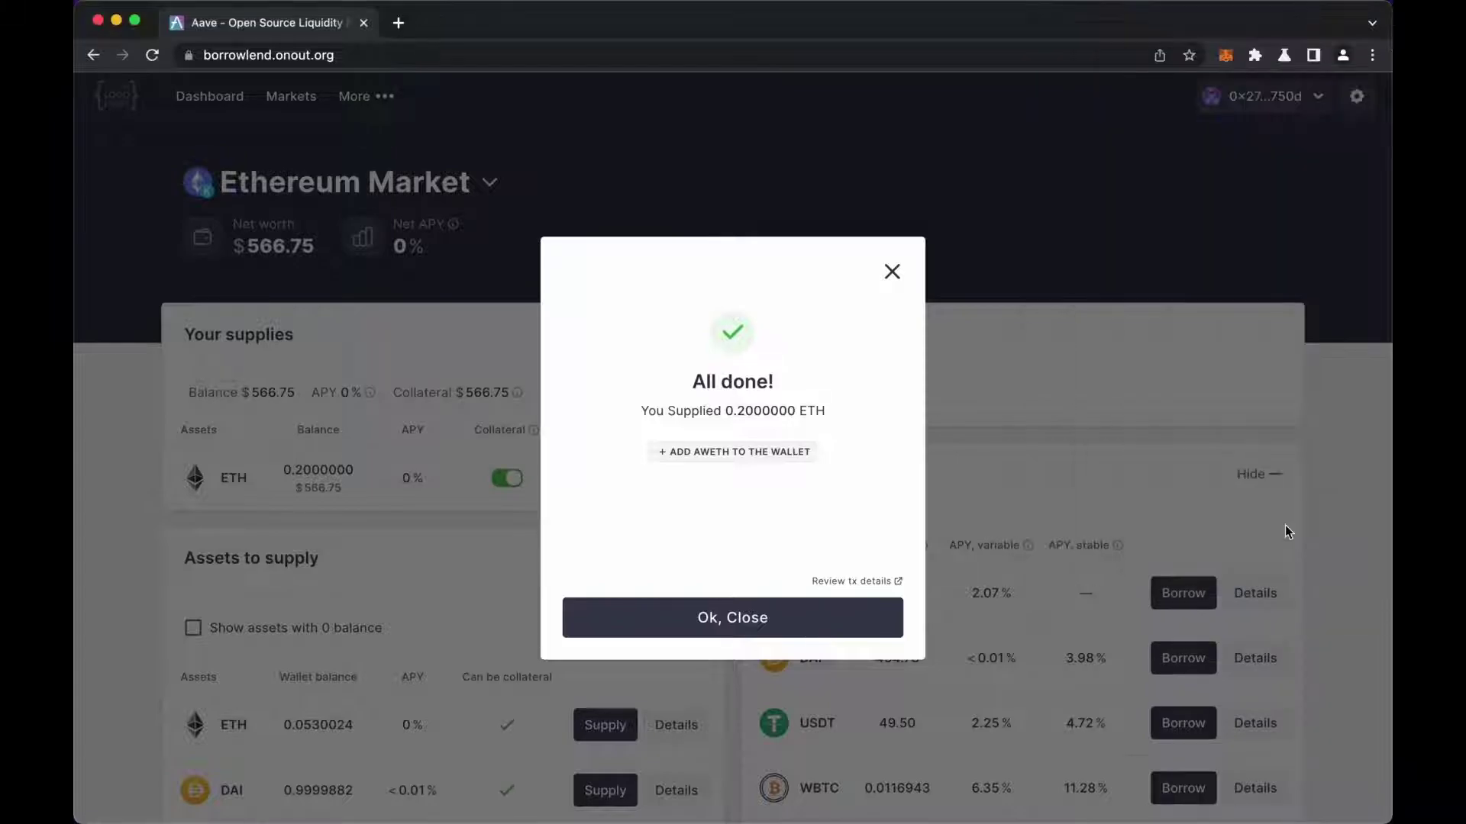
Dismiss the confirmation and check MetaMask holds 0.053 ETH, 0.99998 DAI and 0.2 aWETH.
{"action": "left_click", "coordinate": [740, 617]}
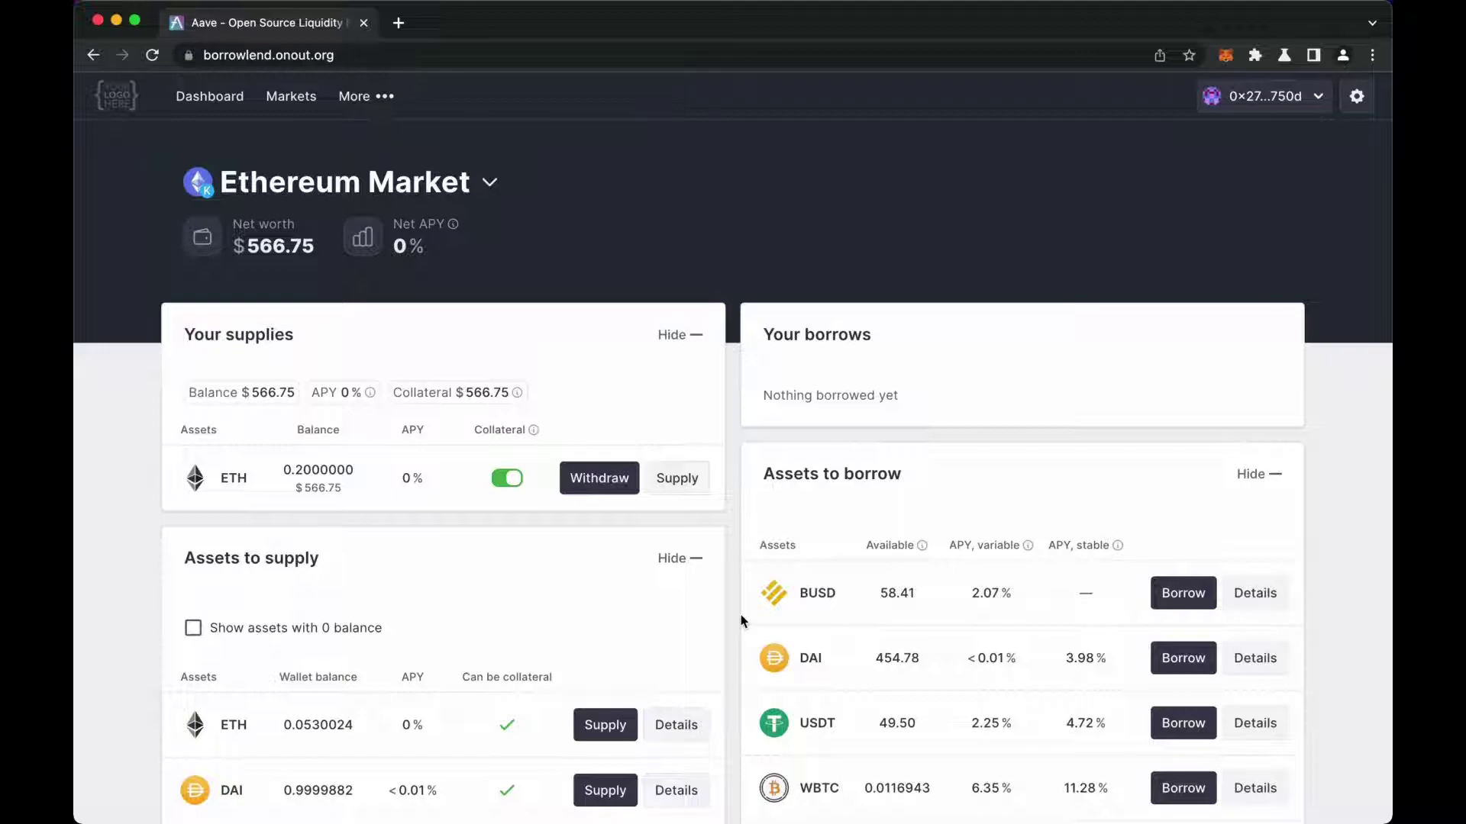
{"action": "left_click", "coordinate": [1226, 58]}
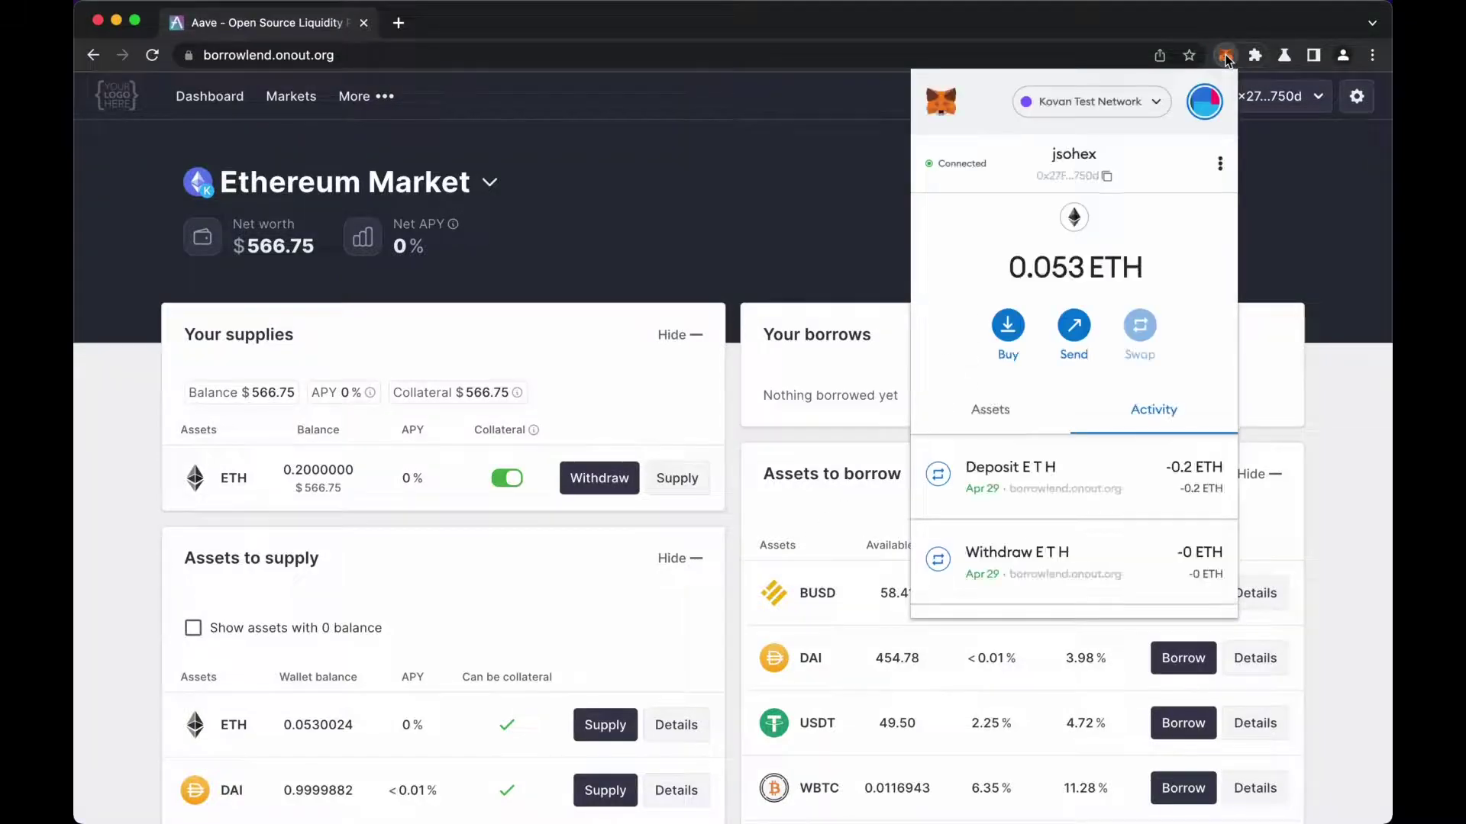
{"action": "left_click", "coordinate": [997, 413]}
{"action": "scroll", "coordinate": [997, 413], "scroll_direction": "down", "scroll_amount": 3}
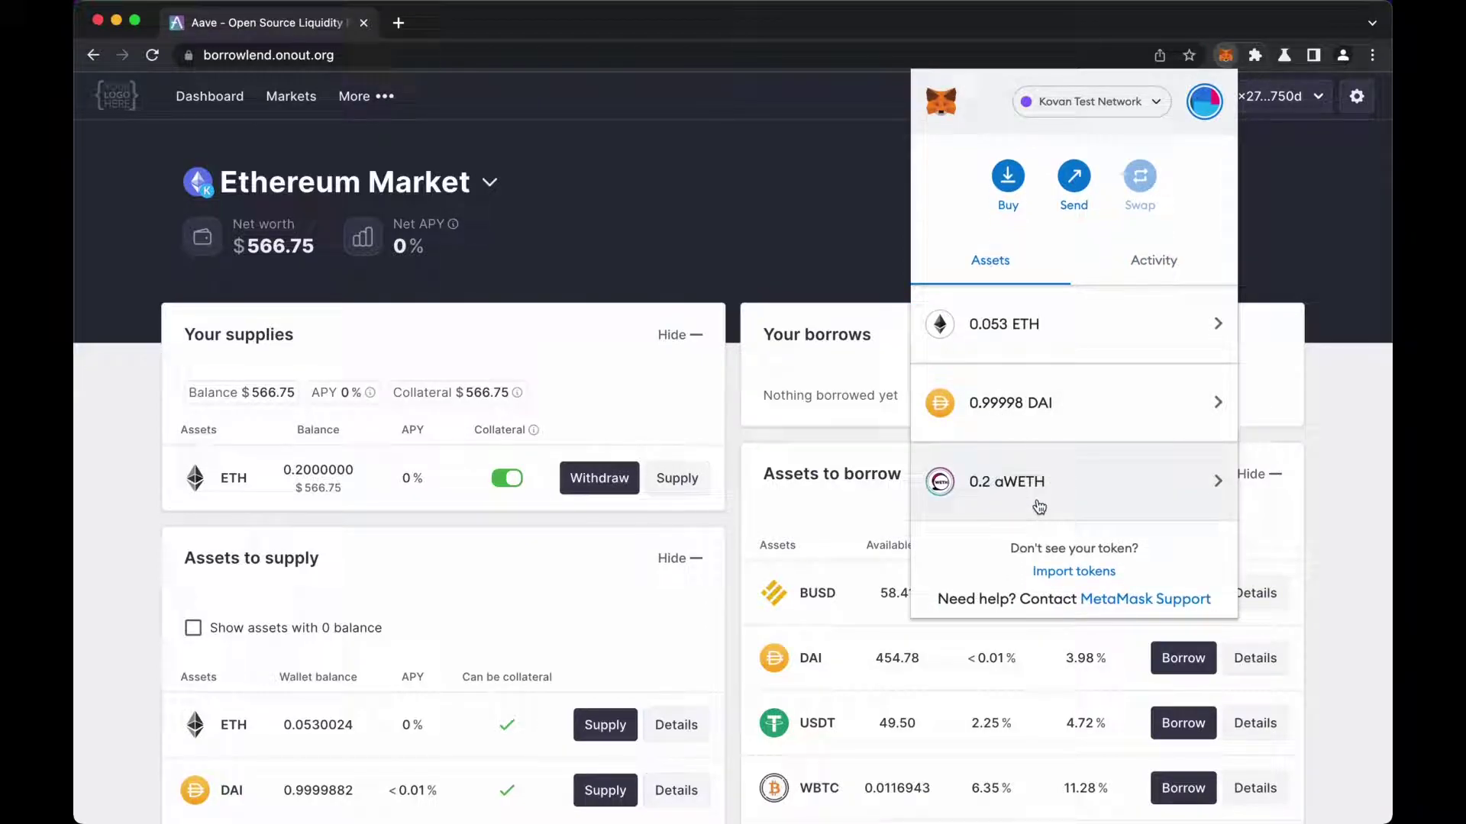
{"action": "left_click", "coordinate": [729, 534]}
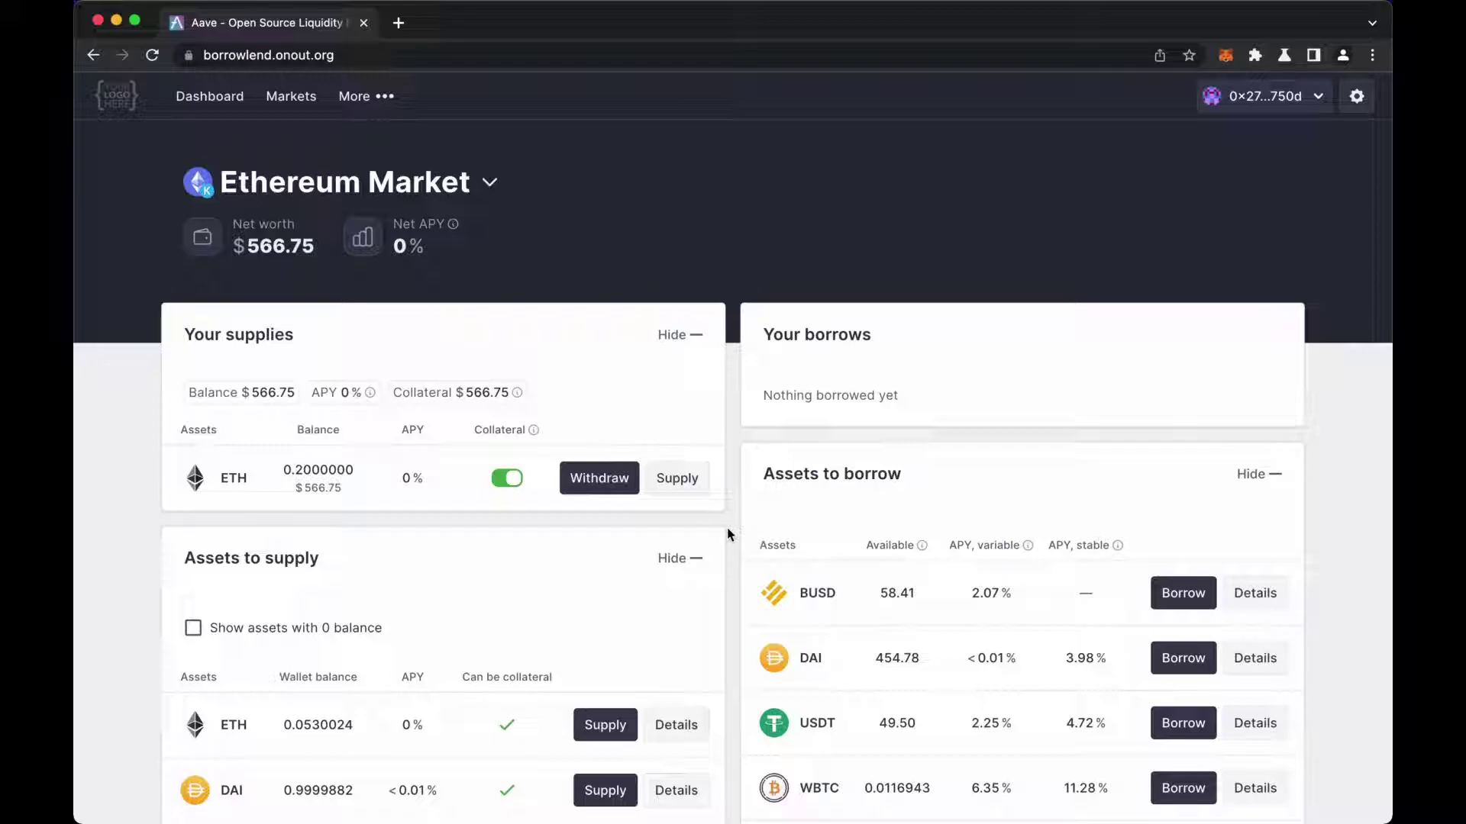
Borrow 100 DAI at a variable rate, approving the transaction in MetaMask.
{"action": "left_click", "coordinate": [1181, 659]}
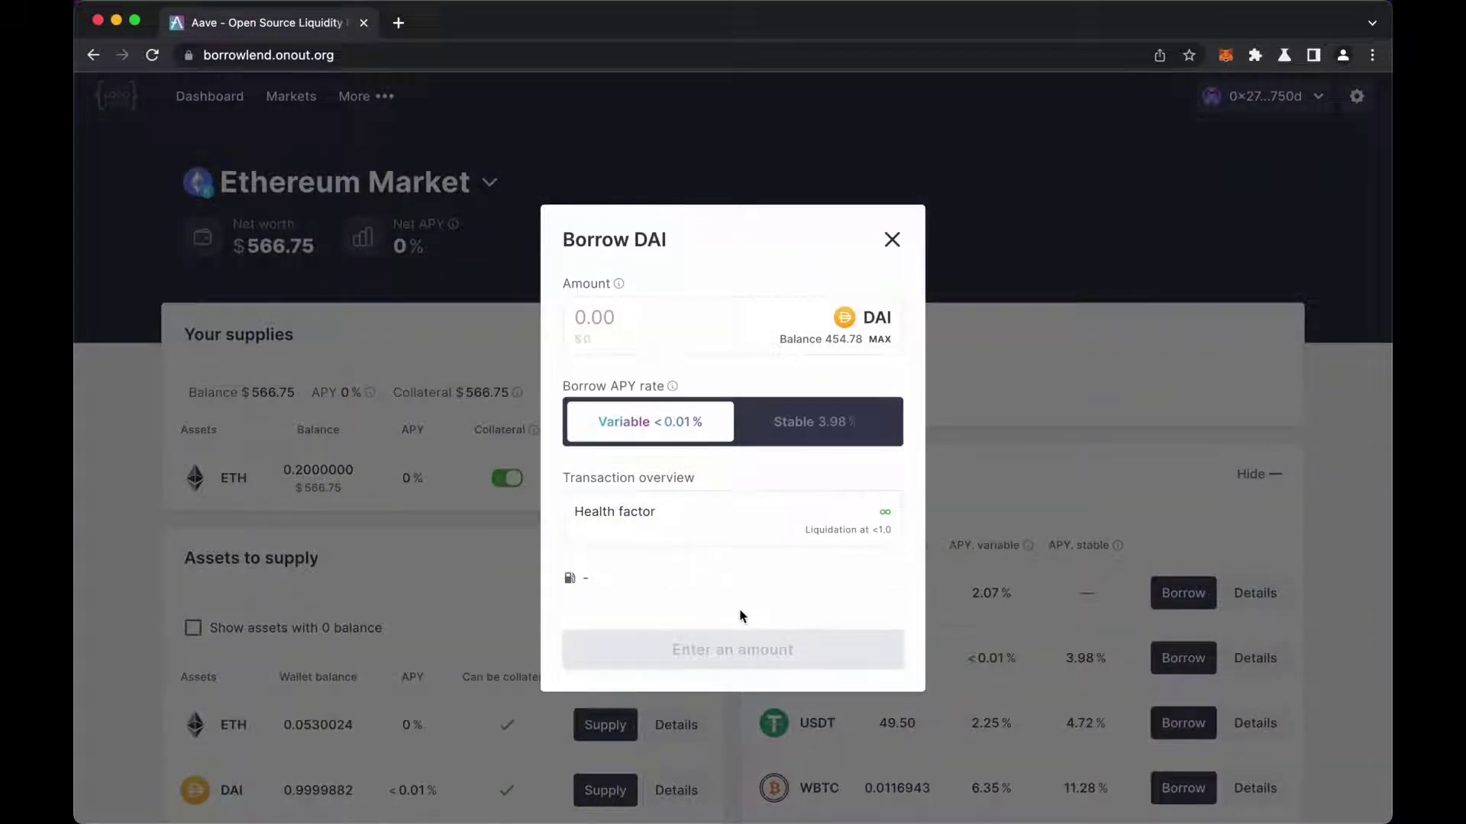
{"action": "type", "text": "100"}
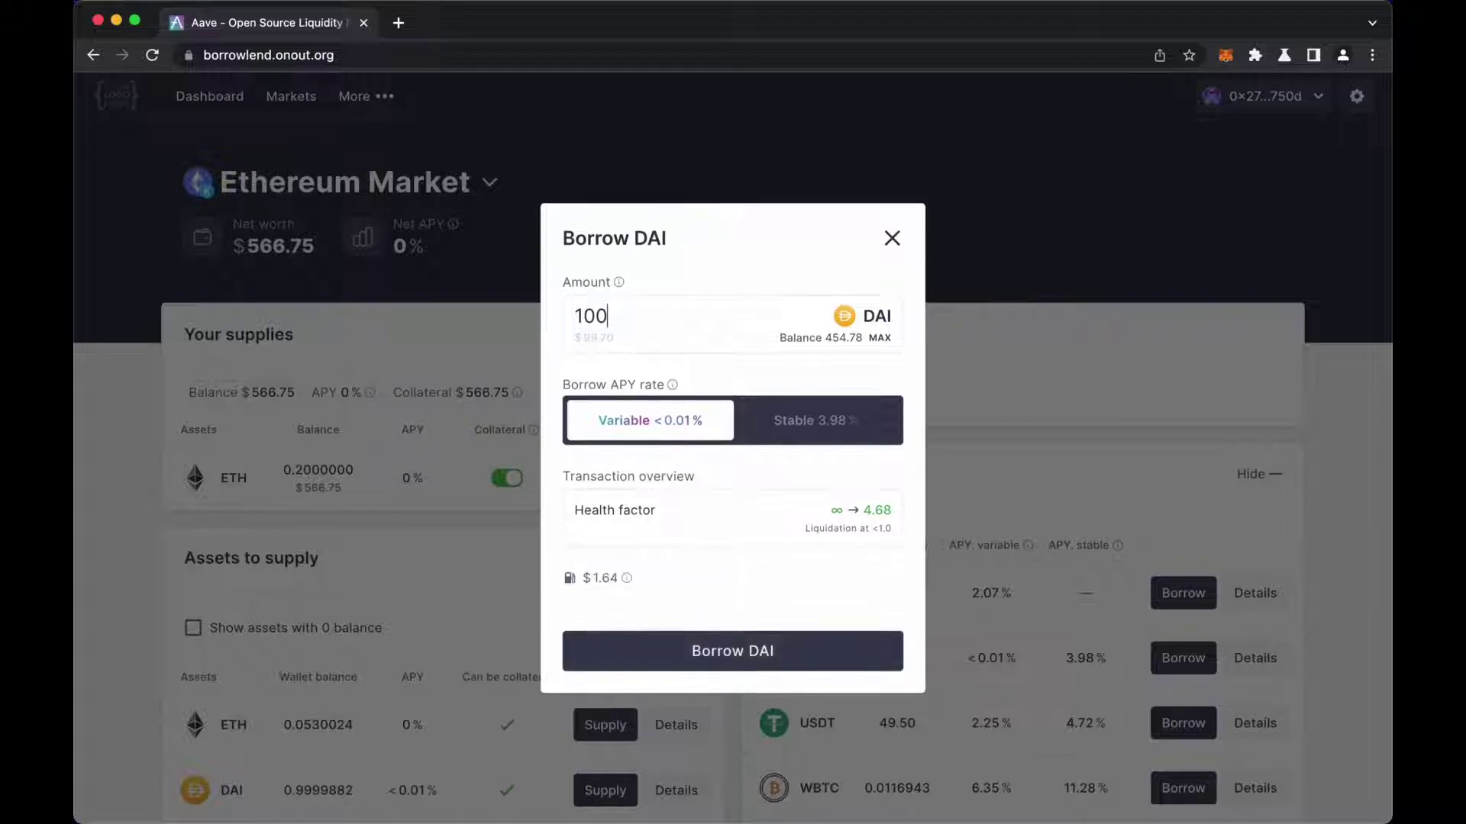
{"action": "left_click", "coordinate": [739, 649]}
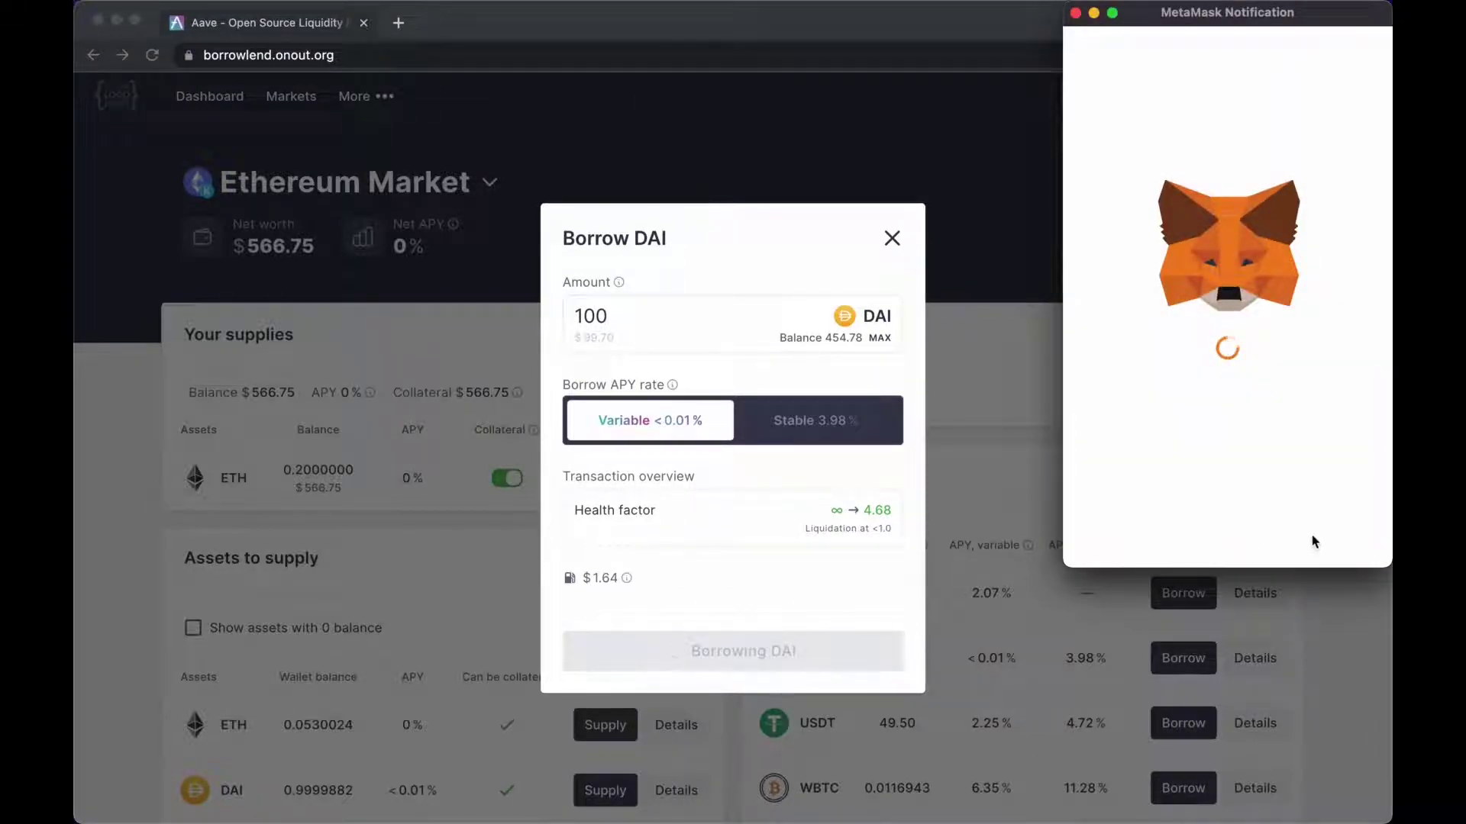
{"action": "scroll", "coordinate": [1313, 538], "scroll_direction": "down", "scroll_amount": 2}
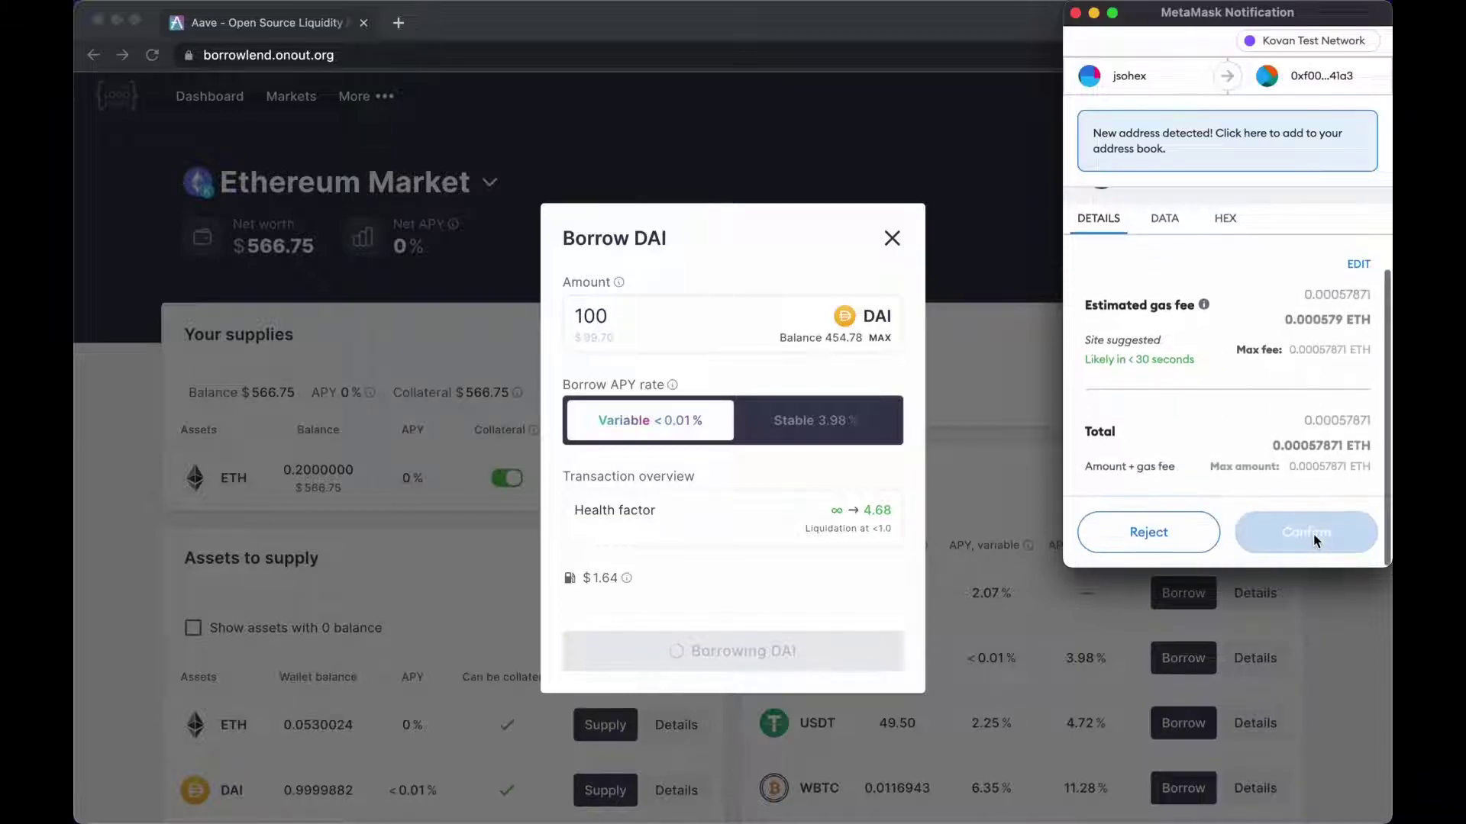
{"action": "left_click", "coordinate": [1313, 537]}
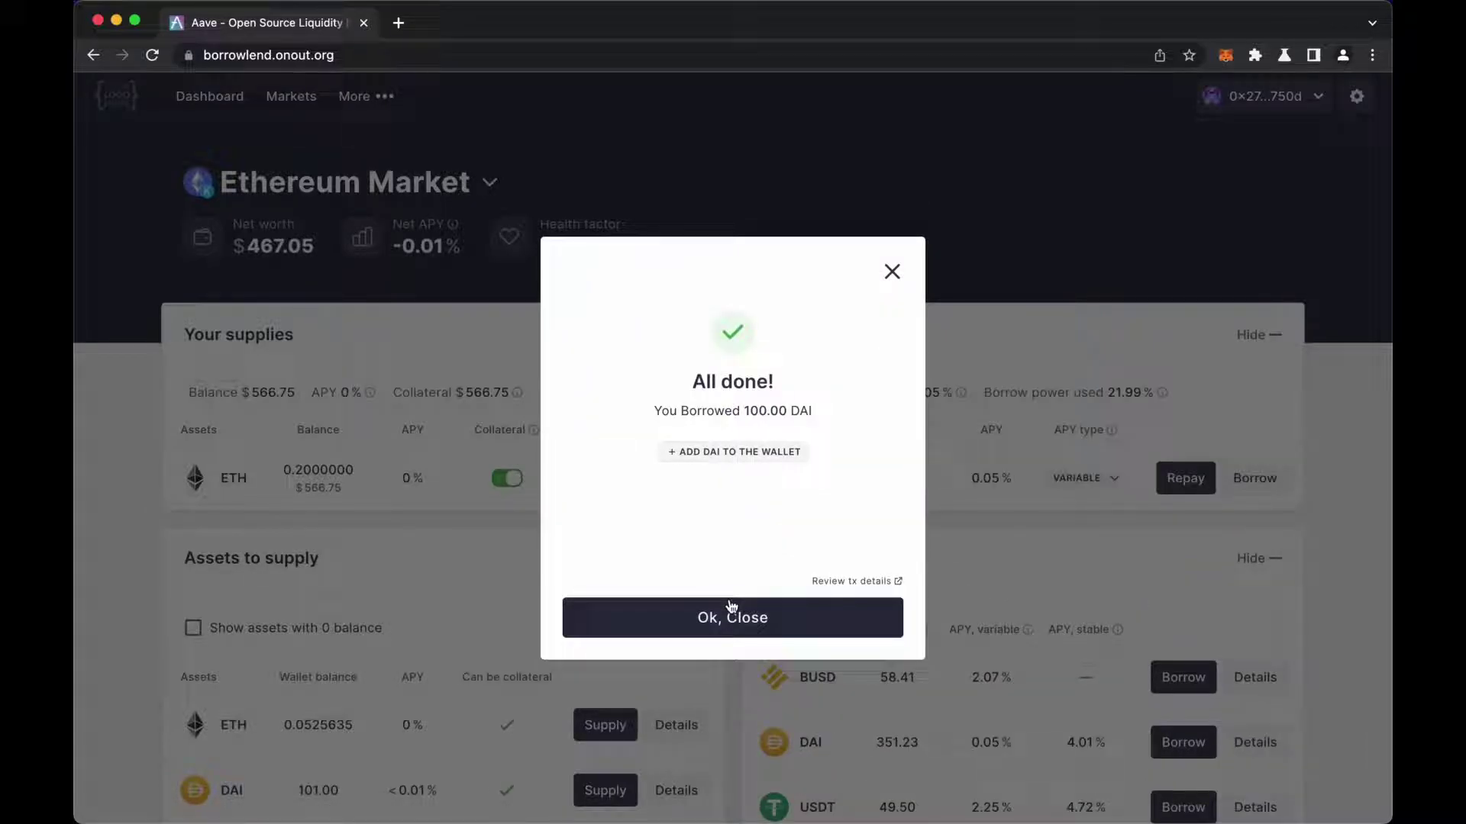
{"action": "left_click", "coordinate": [732, 618]}
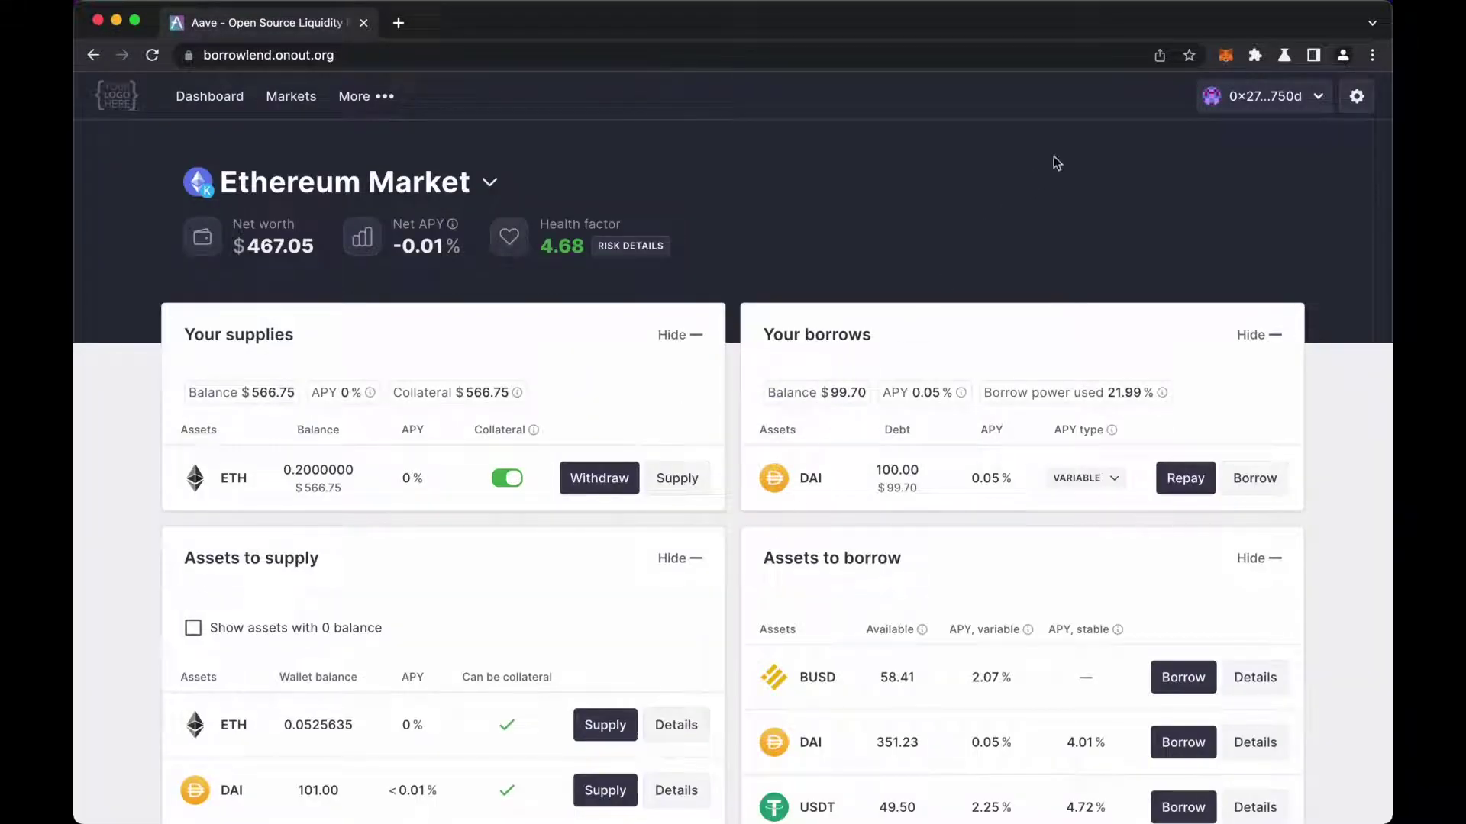
{"action": "left_click", "coordinate": [1226, 56]}
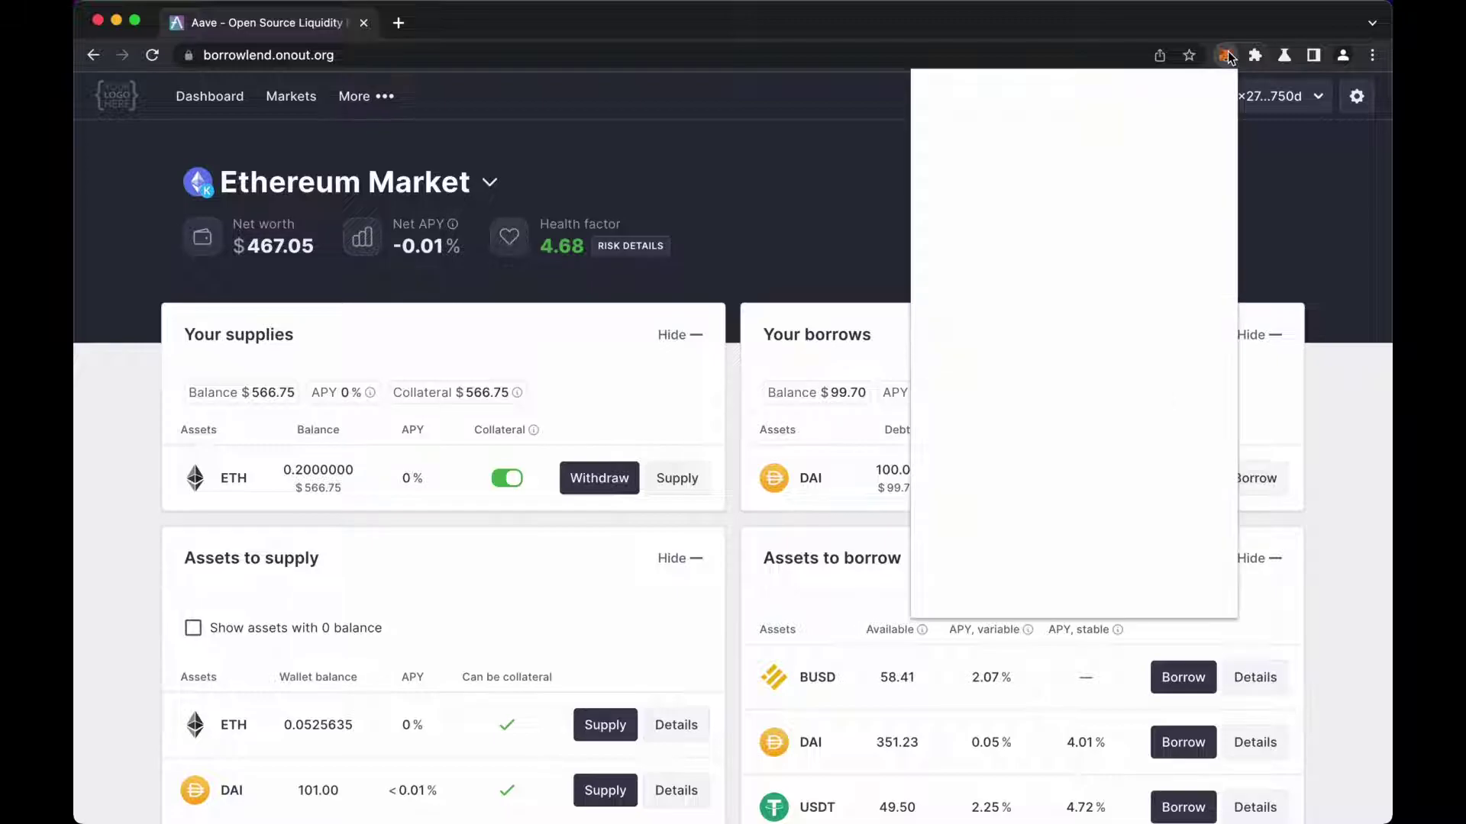
{"action": "left_click", "coordinate": [985, 412]}
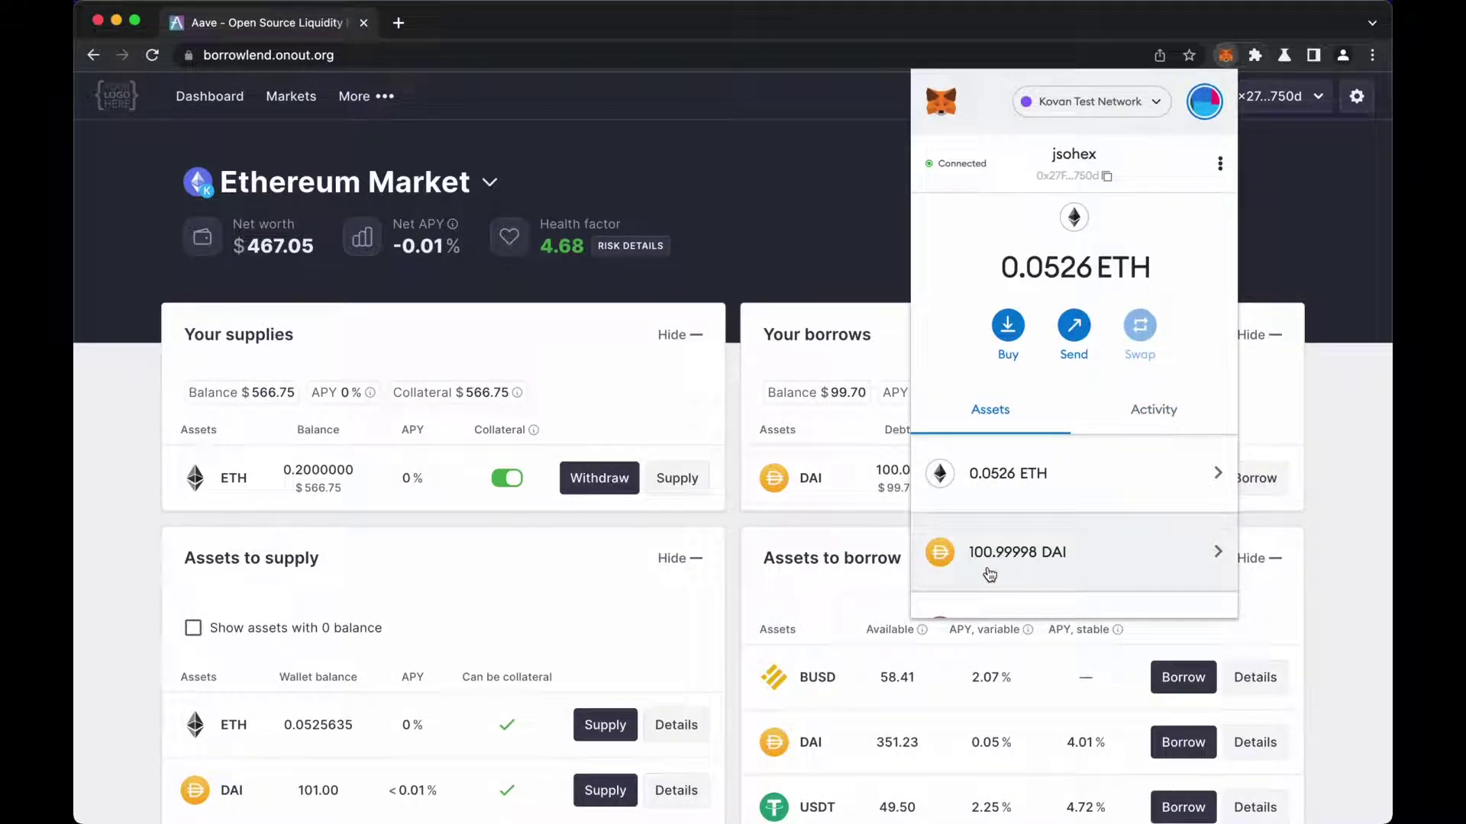
{"action": "left_click", "coordinate": [734, 523]}
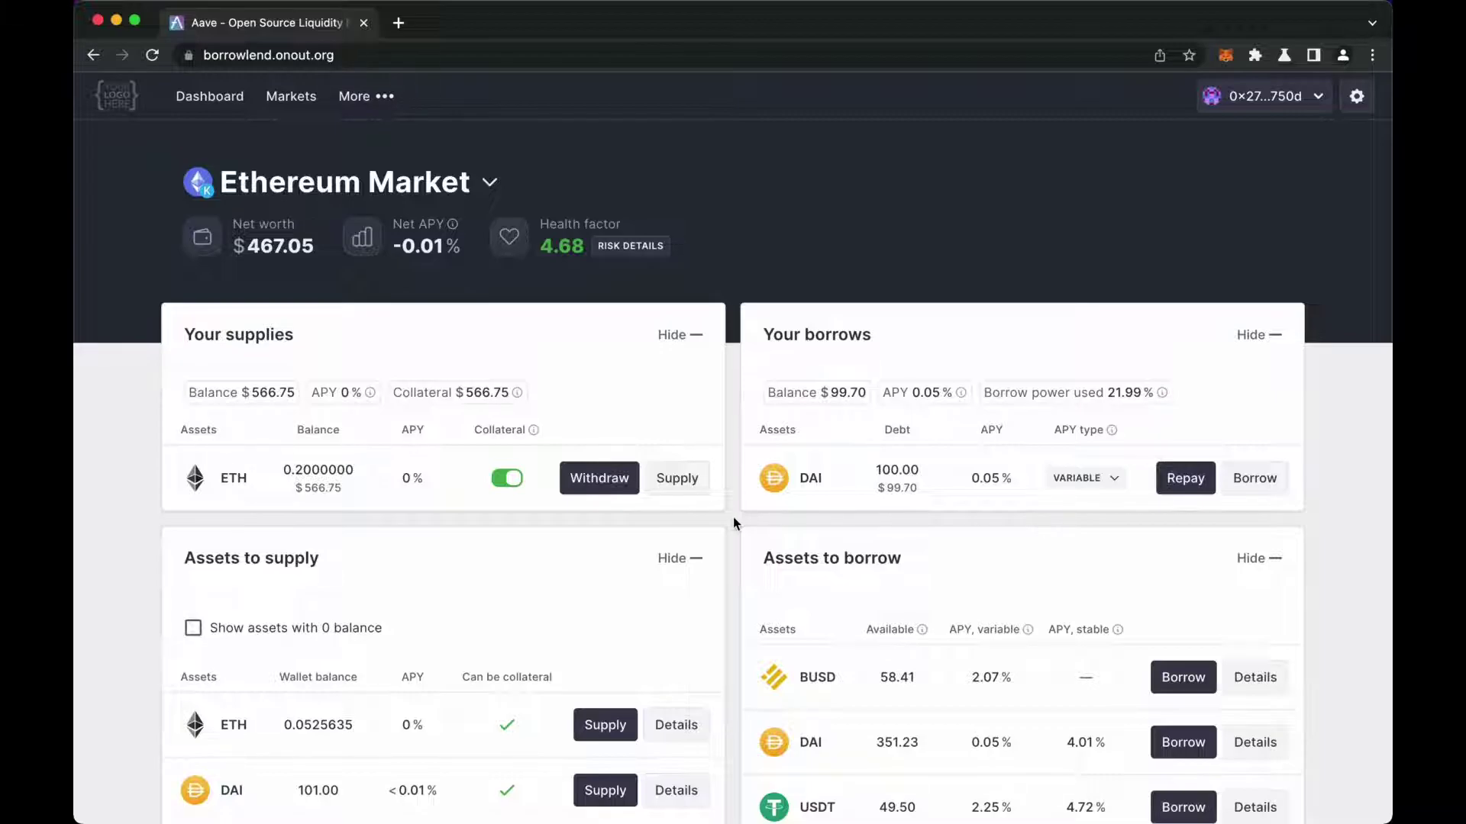
{"action": "left_click", "coordinate": [613, 487]}
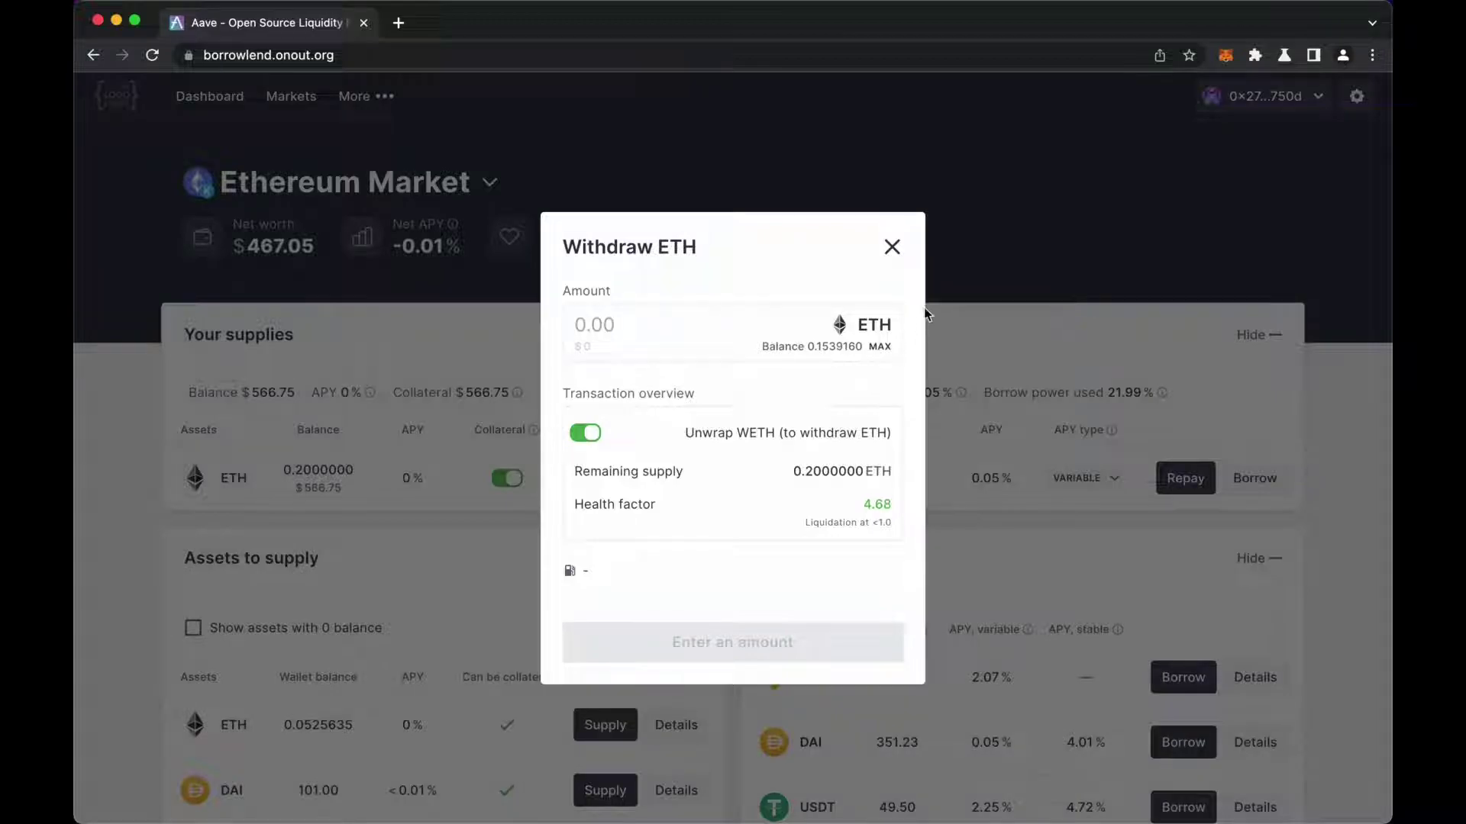
{"action": "left_click", "coordinate": [892, 247]}
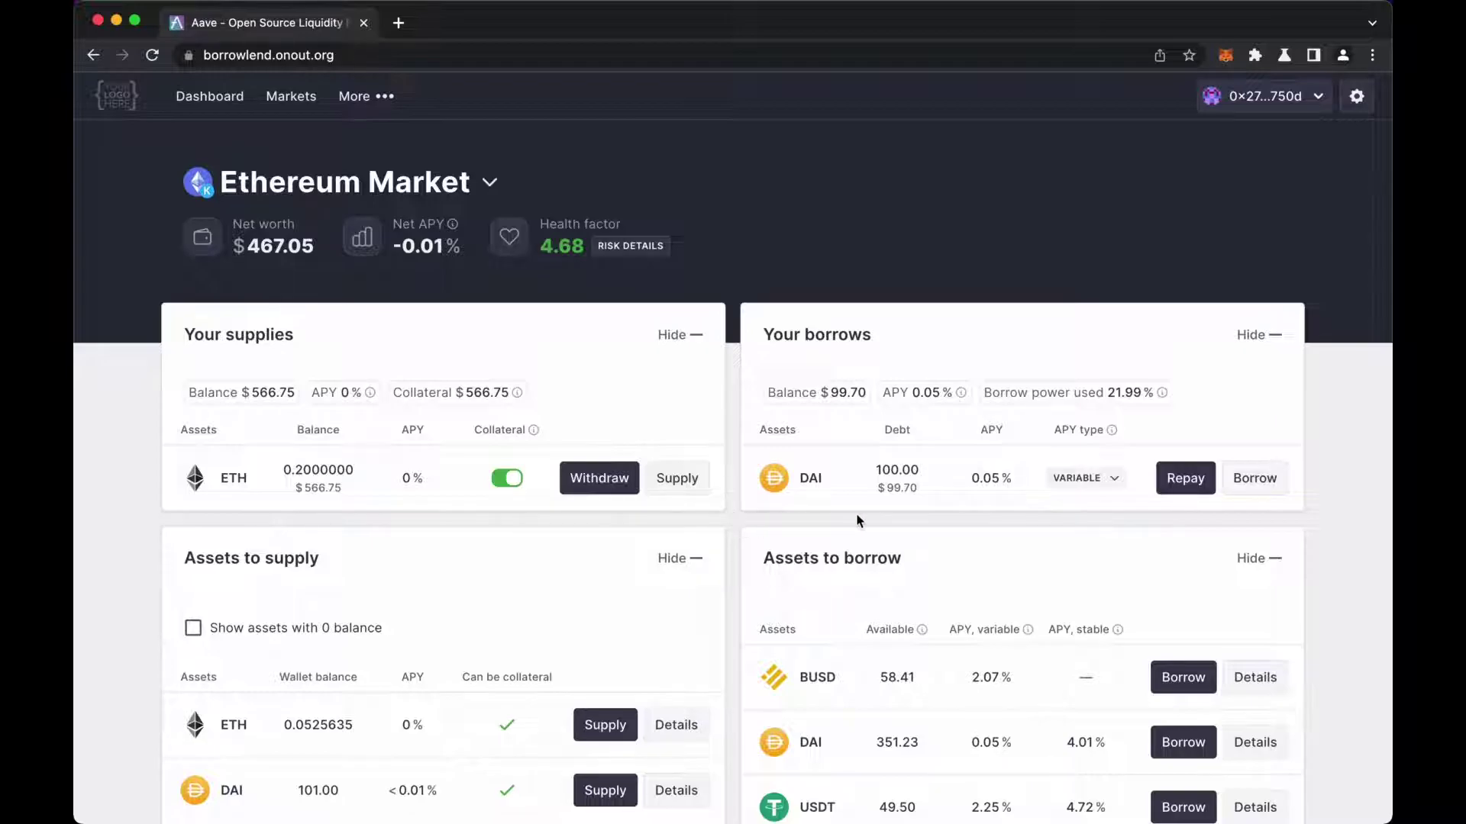
Repay the full outstanding DAI debt with MAX, approving the repayment in MetaMask.
{"action": "left_click", "coordinate": [1183, 483]}
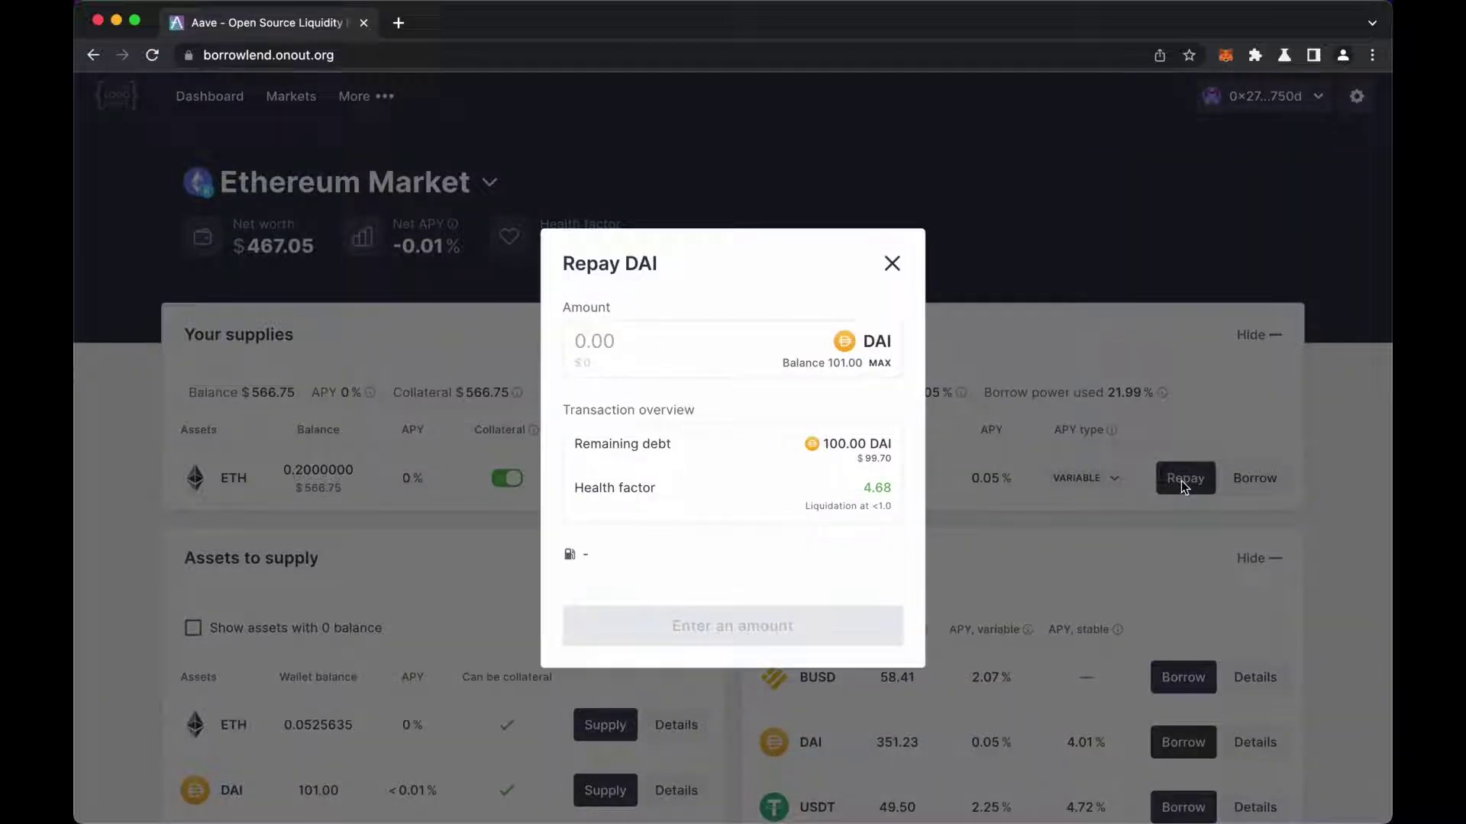
{"action": "left_click", "coordinate": [886, 367]}
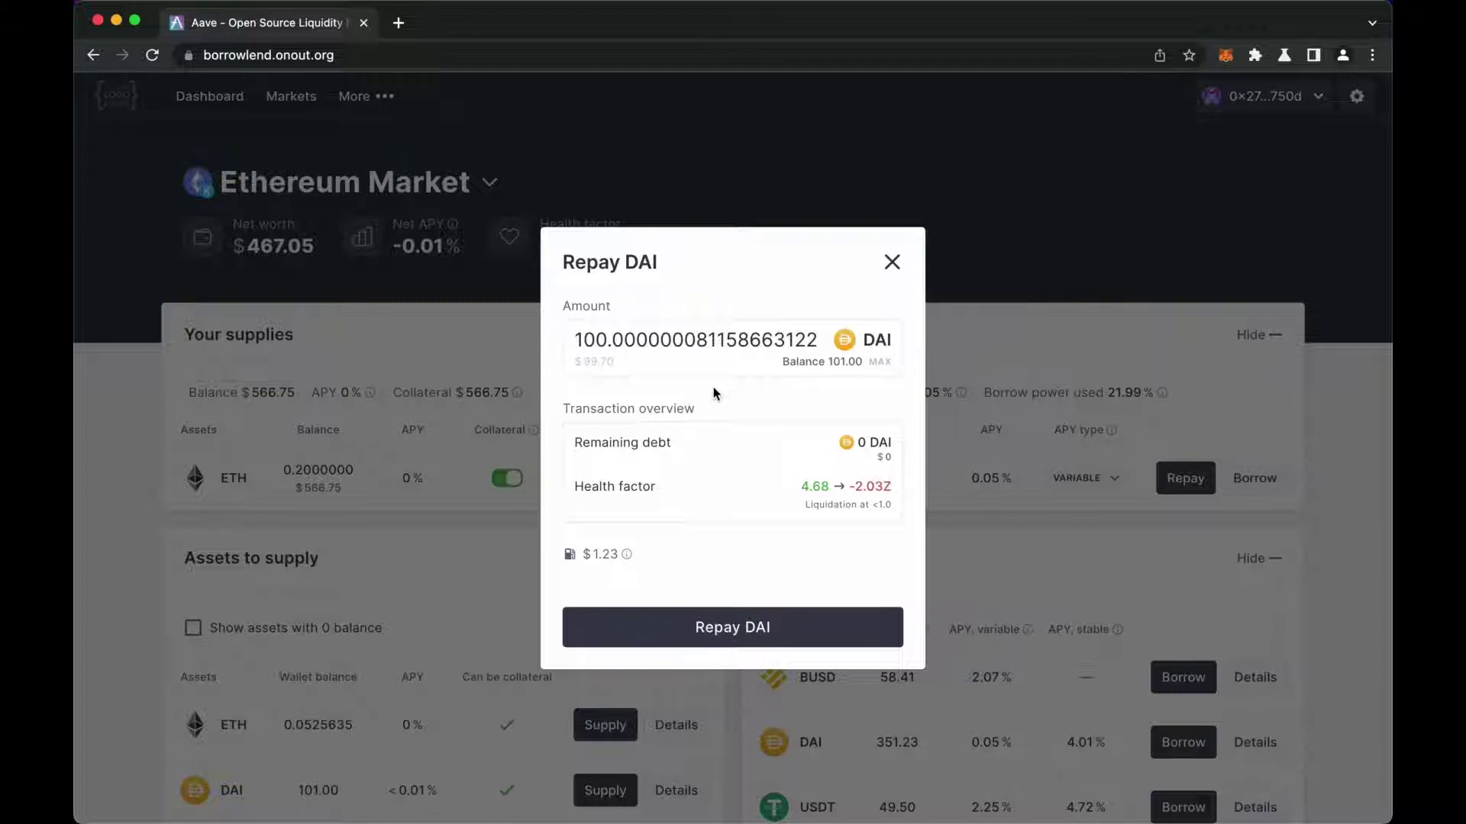
{"action": "left_click", "coordinate": [724, 629]}
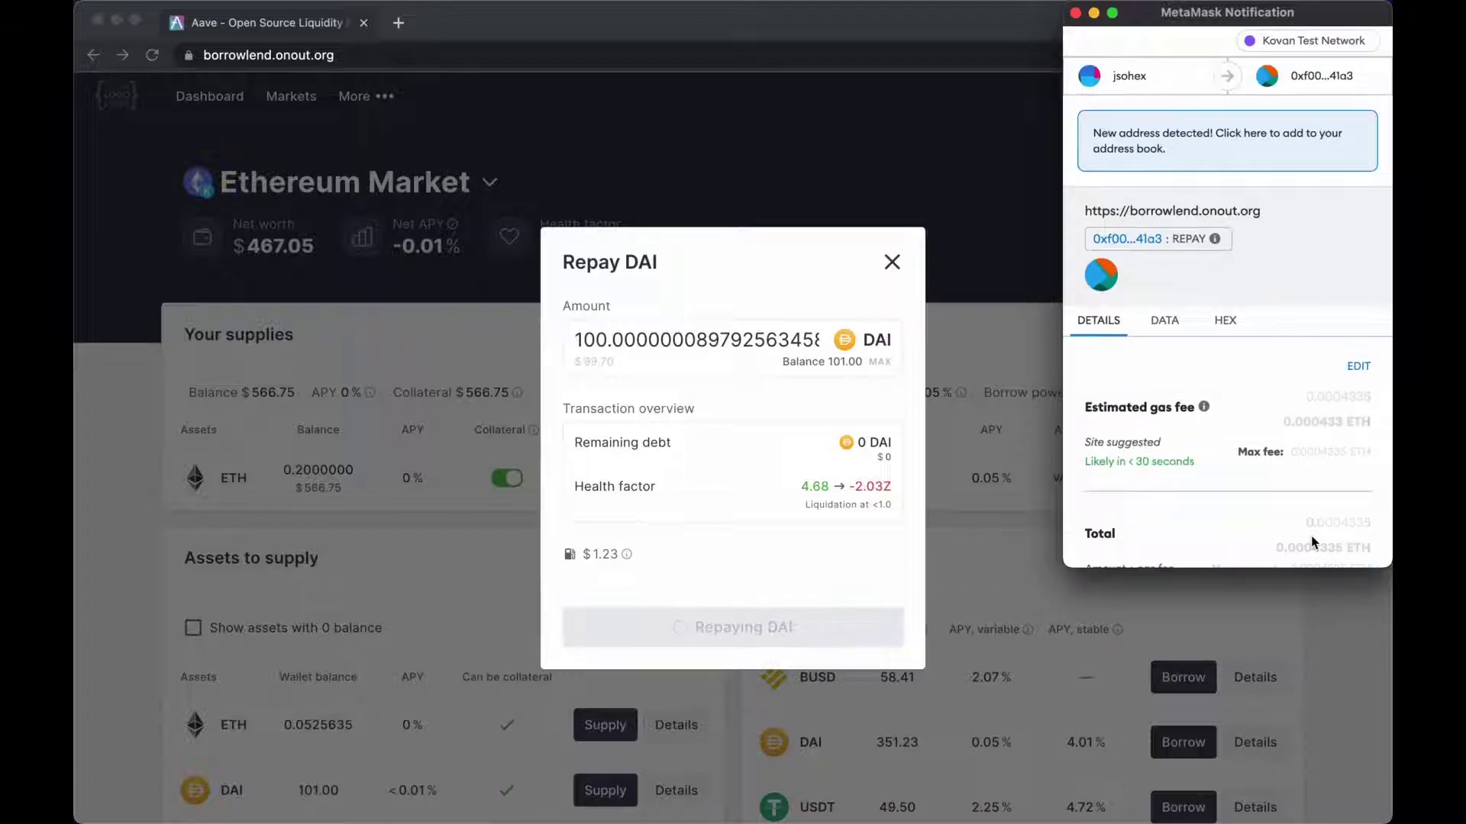
{"action": "scroll", "coordinate": [1311, 543], "scroll_direction": "down", "scroll_amount": 2}
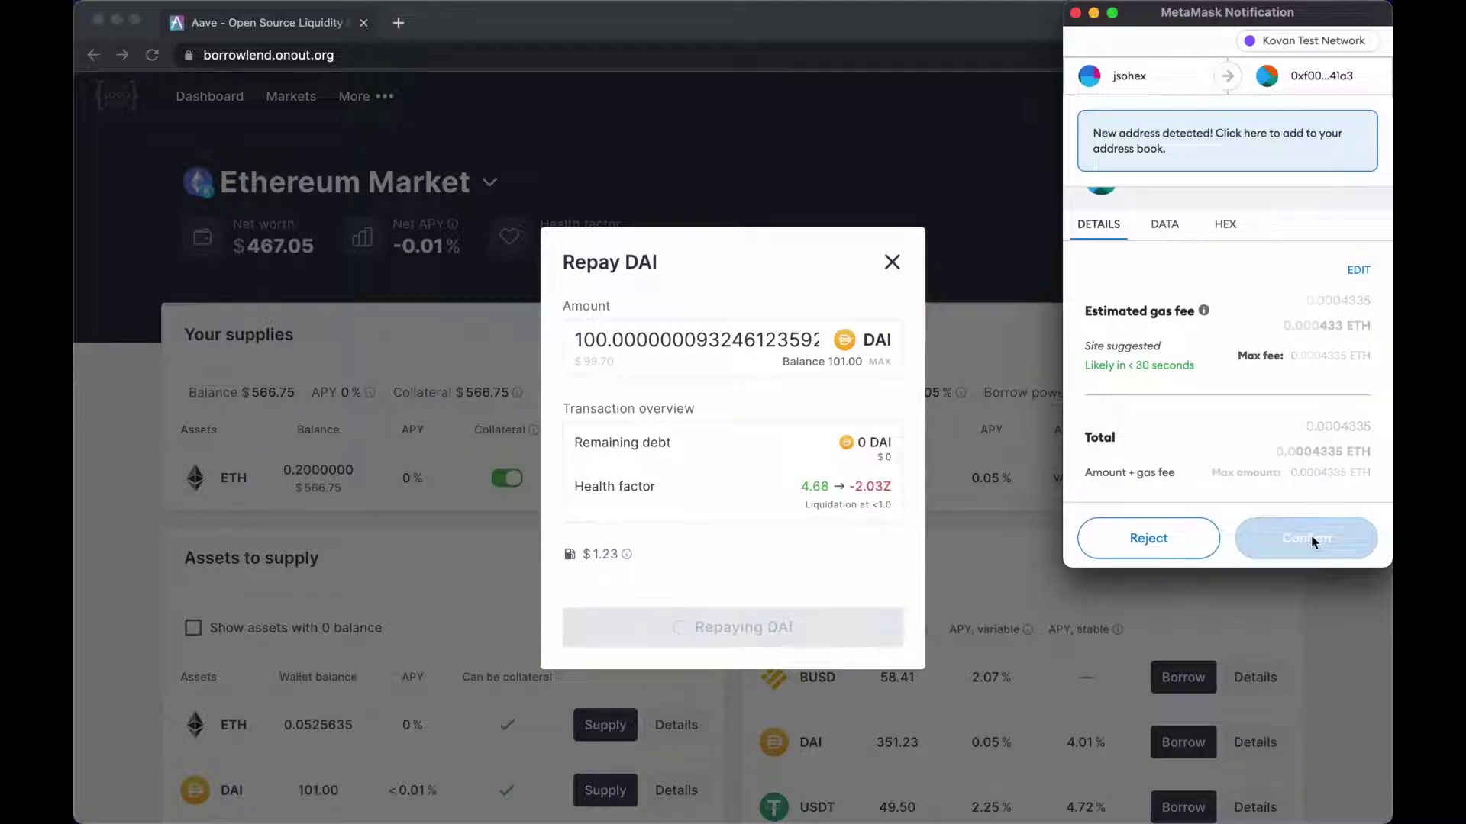
{"action": "left_click", "coordinate": [1307, 539]}
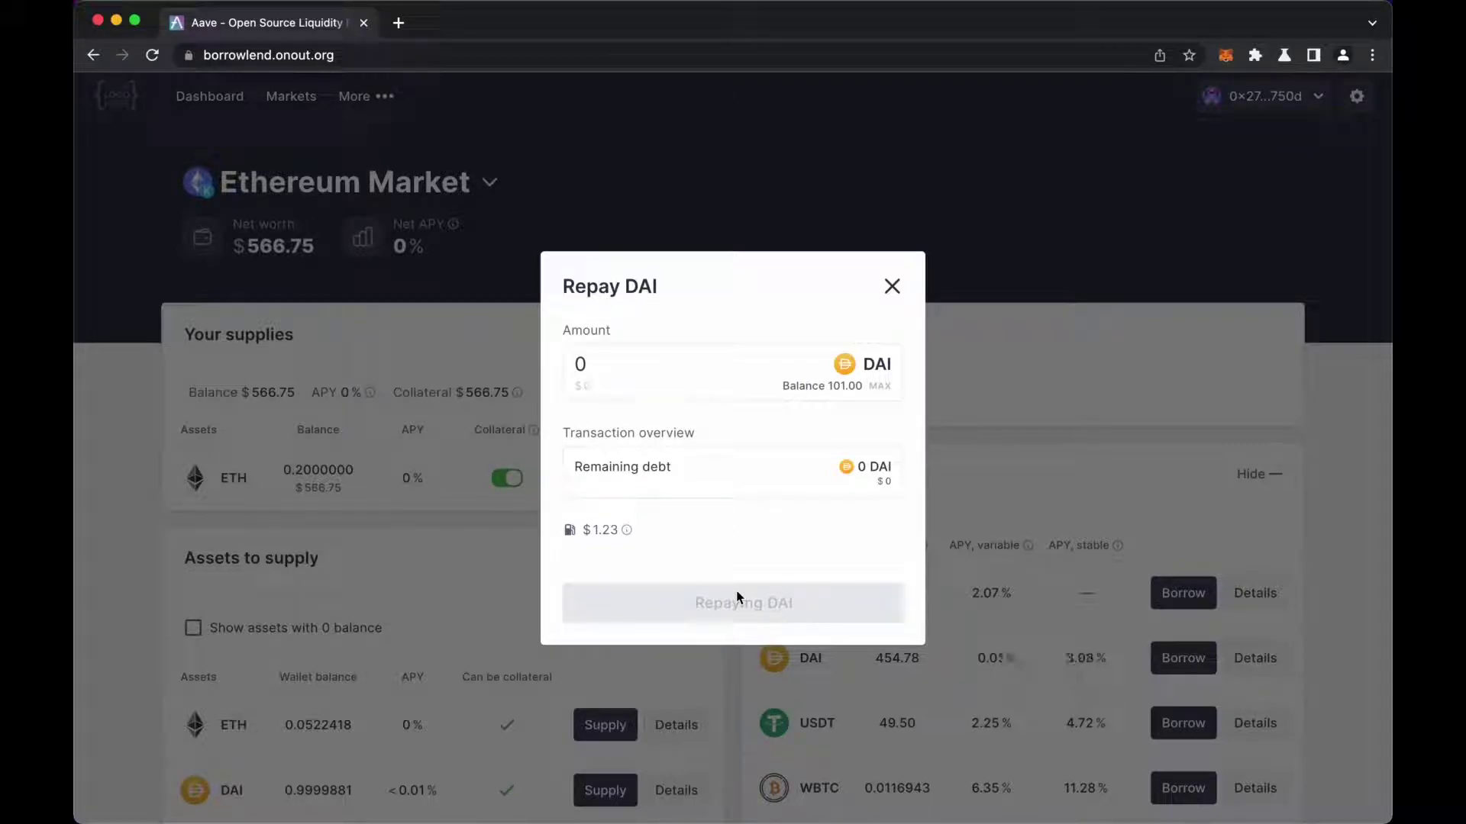
{"action": "left_click", "coordinate": [738, 598]}
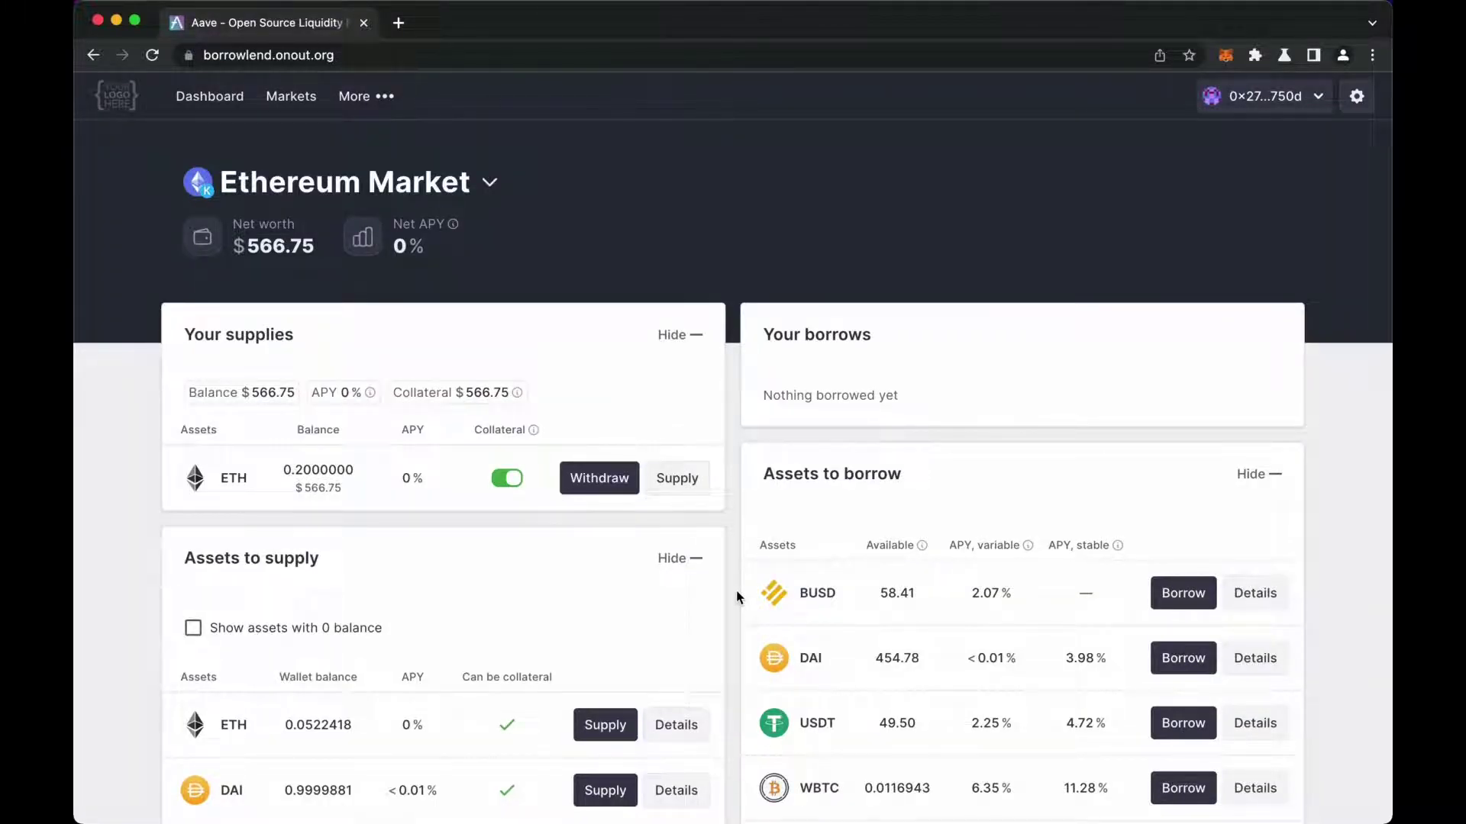
Withdraw the full 0.2 ETH supply with MAX, approving the withdrawal in MetaMask.
{"action": "left_click", "coordinate": [628, 482]}
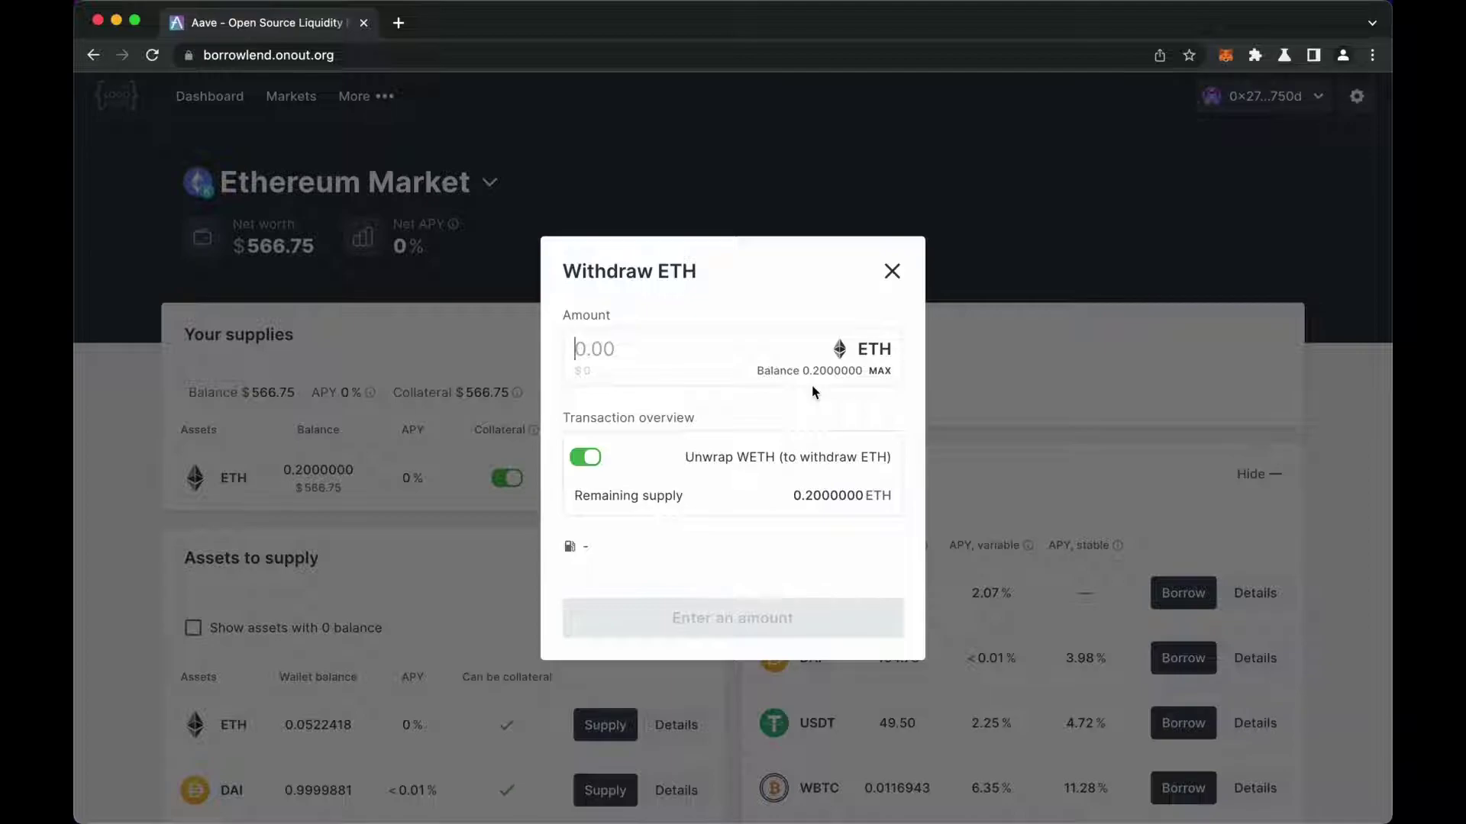
{"action": "left_click", "coordinate": [888, 371]}
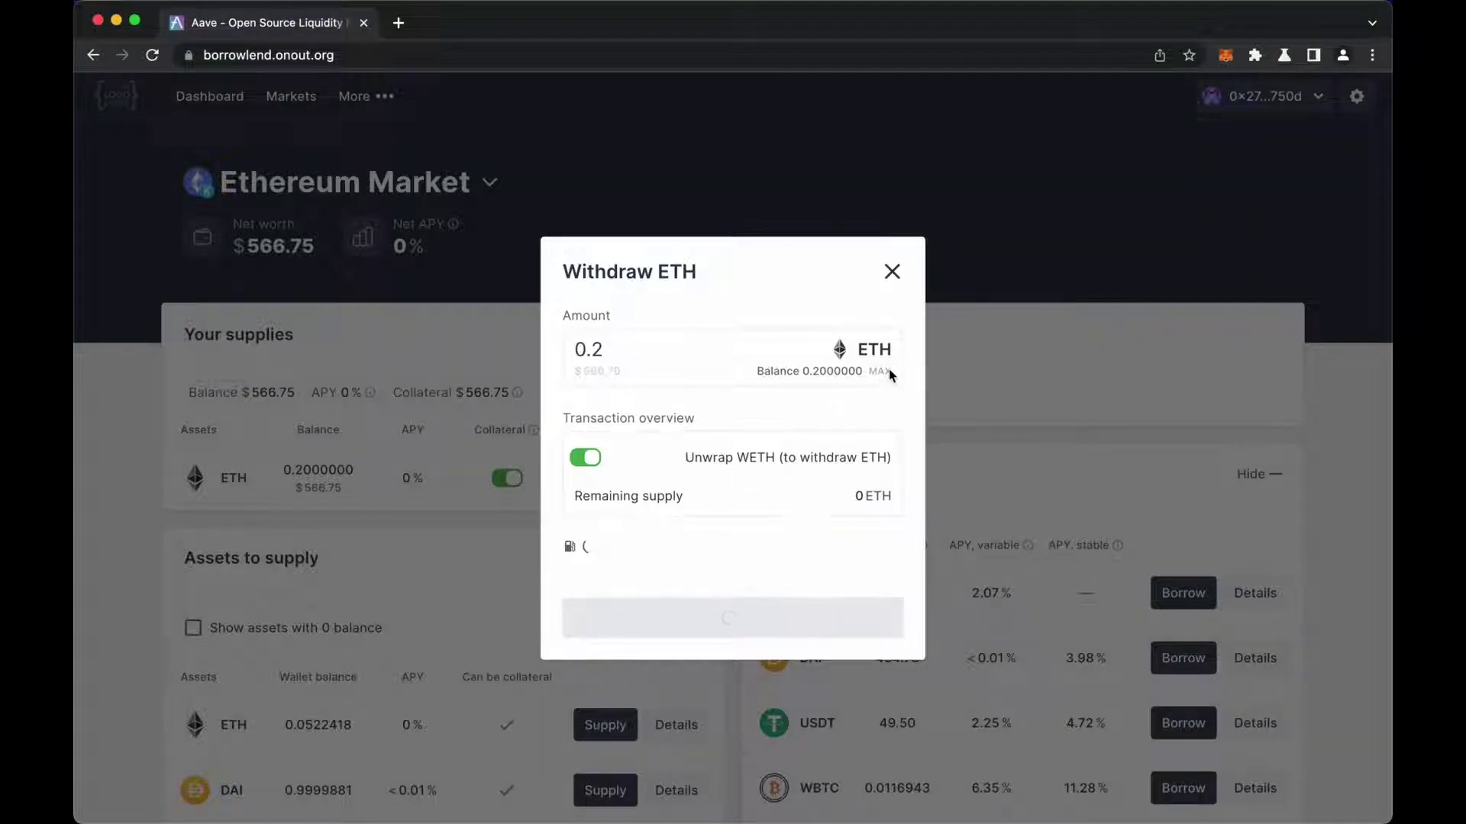
{"action": "left_click", "coordinate": [731, 622]}
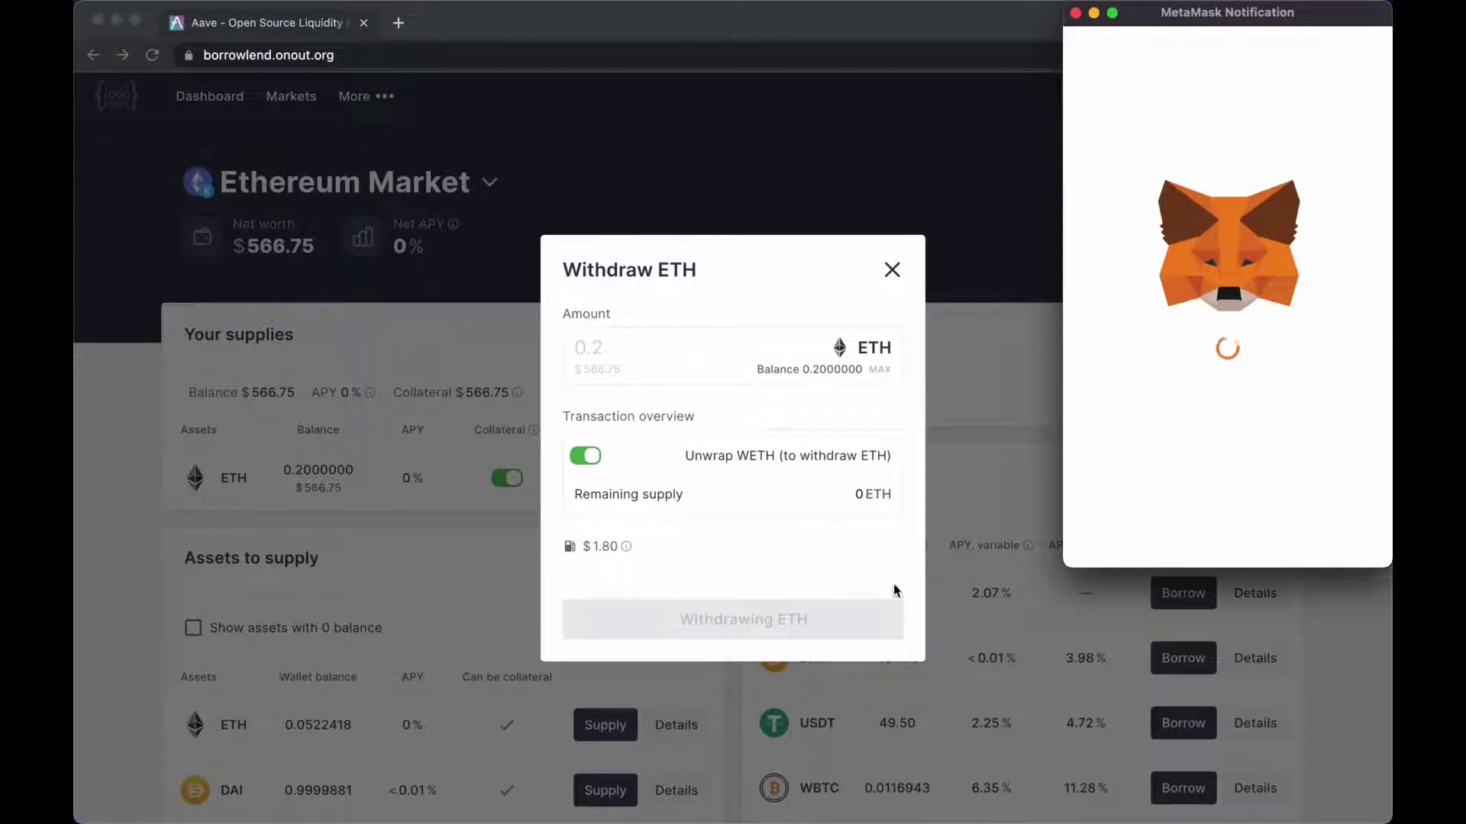
{"action": "scroll", "coordinate": [1297, 428], "scroll_direction": "down", "scroll_amount": 3}
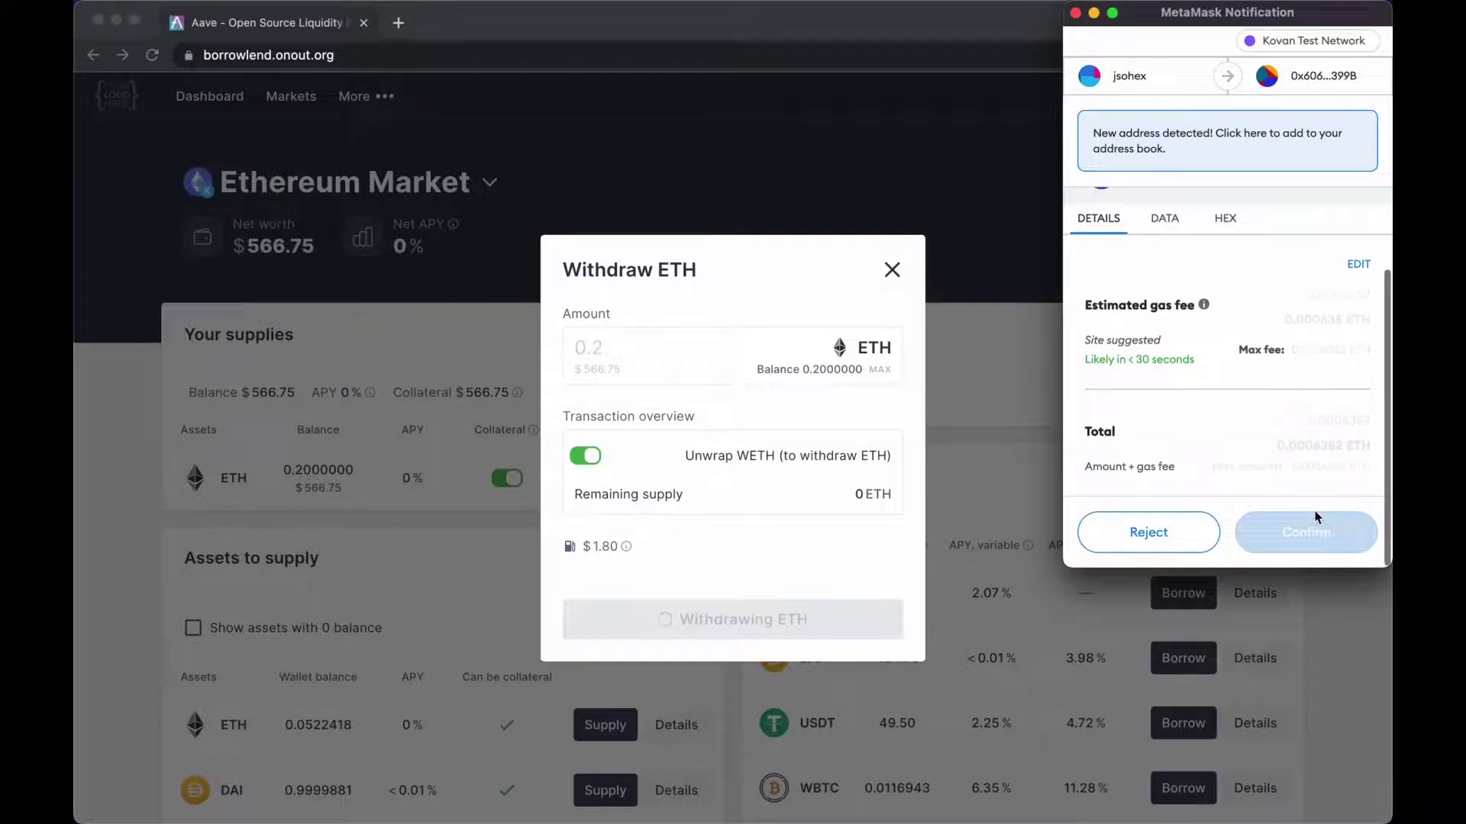
{"action": "left_click", "coordinate": [1316, 534]}
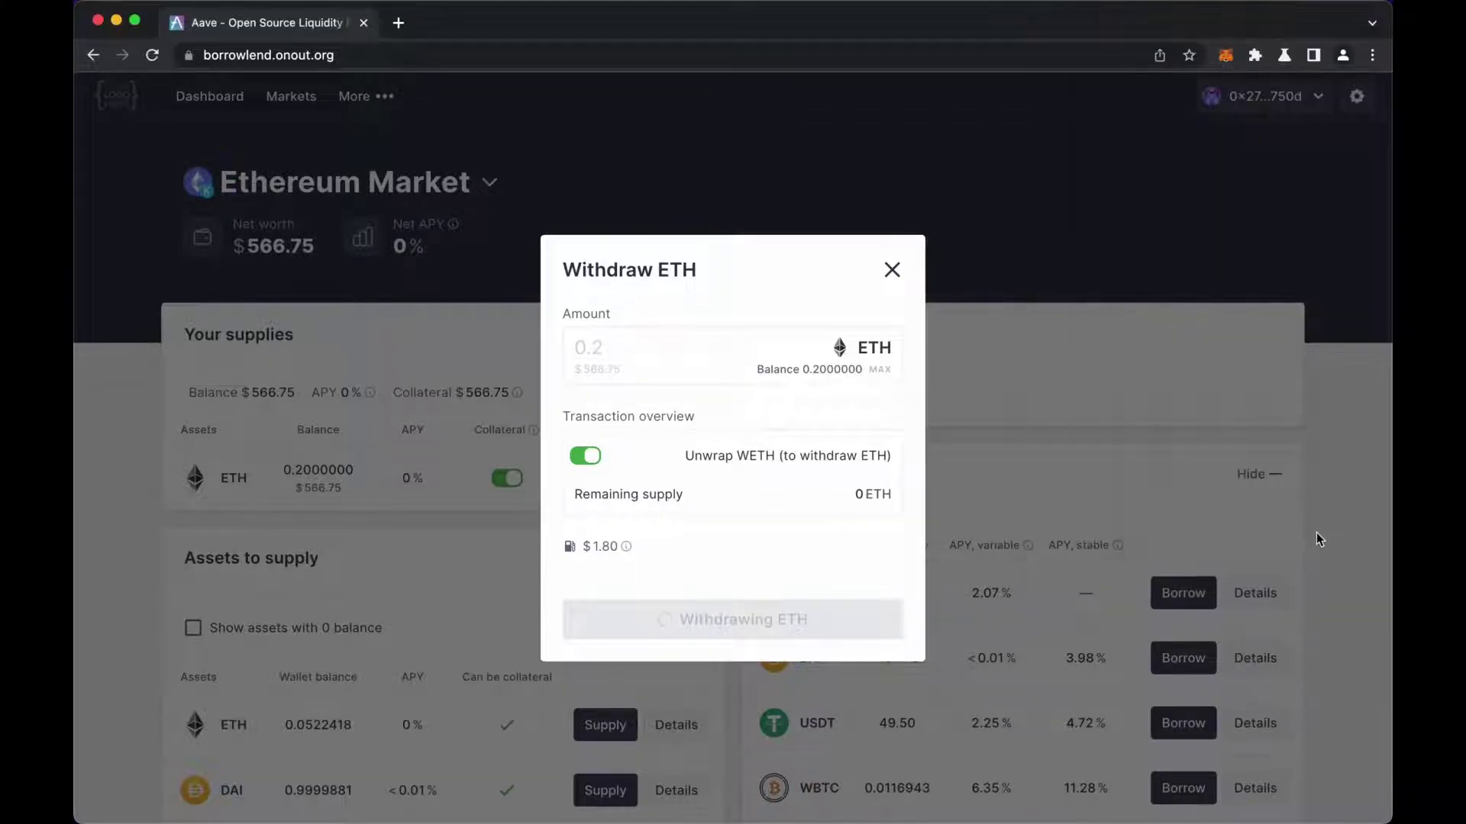